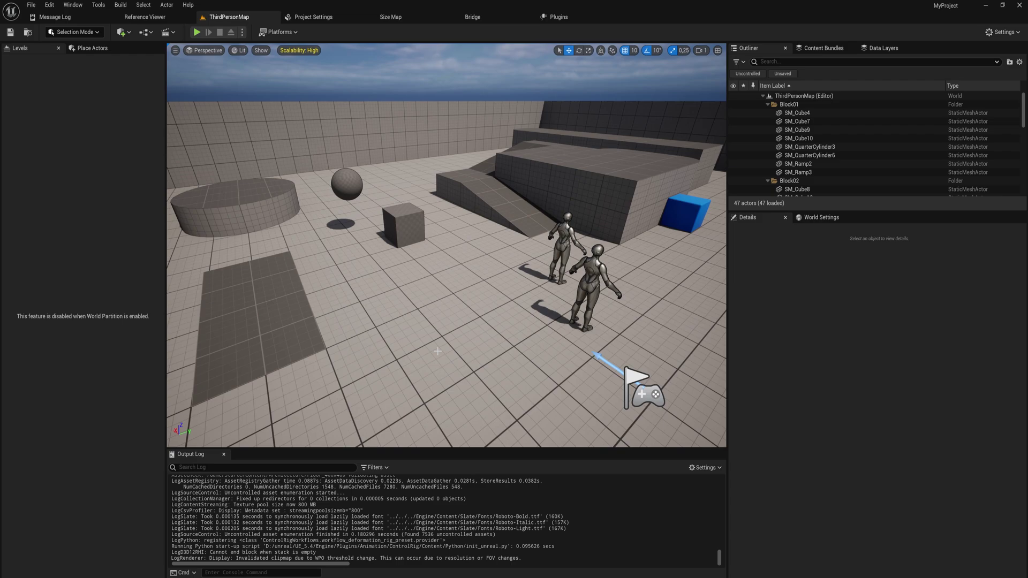
# - Open BP_ThirdPersonCharacter from the Content Drawer and add a new variable named Enemy
pyautogui.hotkey('ctrl', 'space')
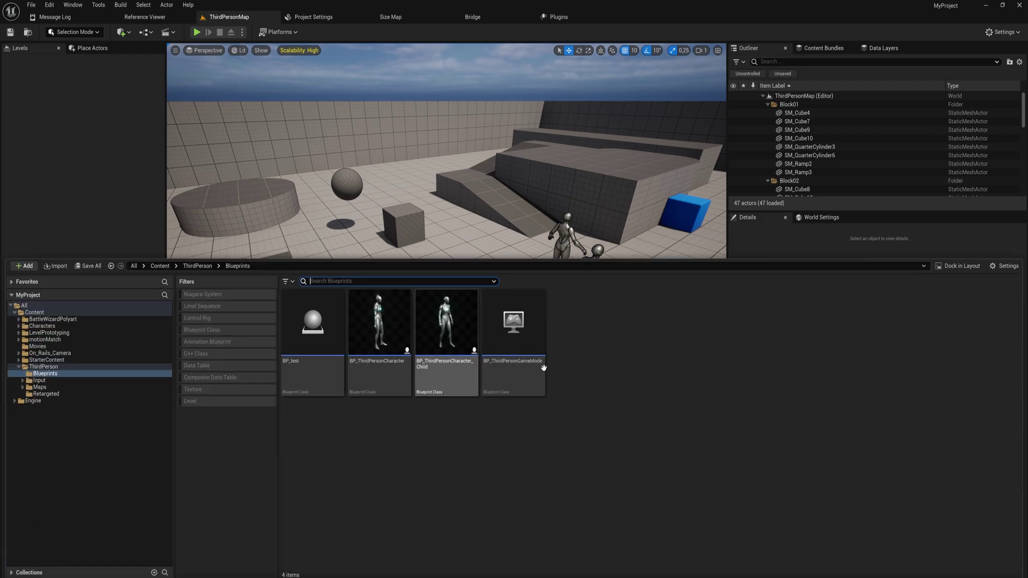
pyautogui.doubleClick(386, 341)
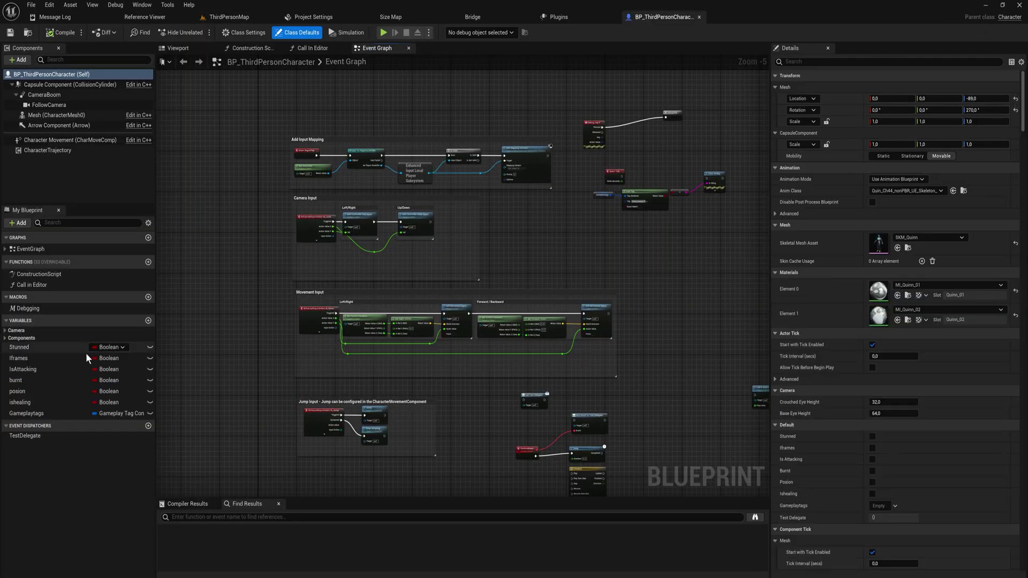
pyautogui.click(148, 321)
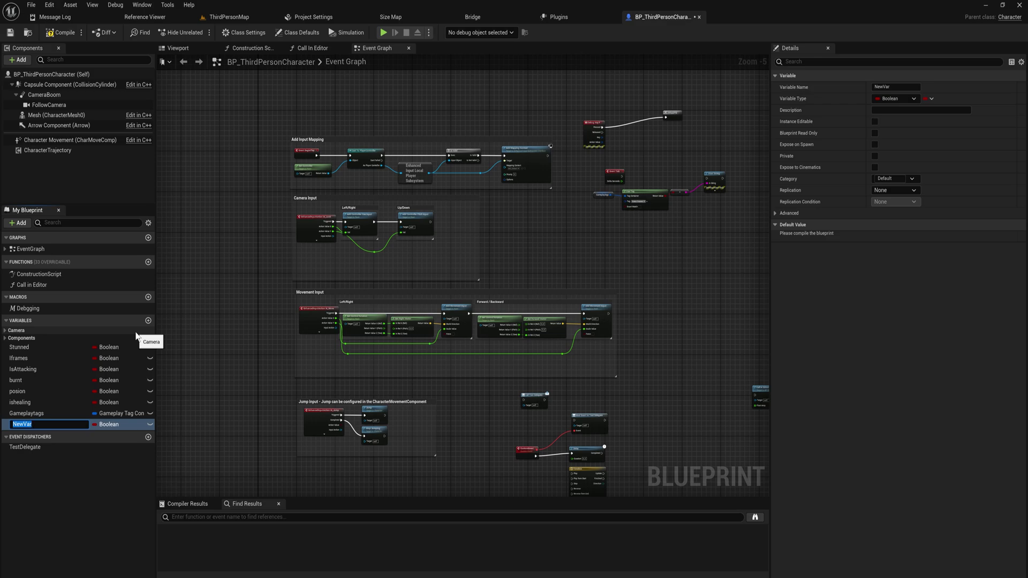
pyautogui.write('Enemy')
pyautogui.press('Return')
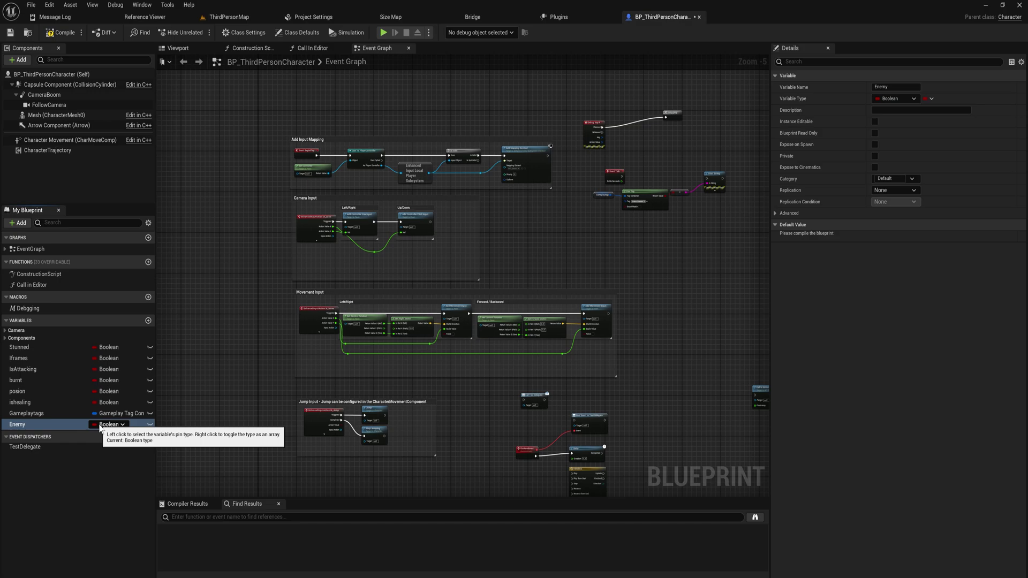
# - Search Enemy's variable type list for 'actor' and browse the Actor options
pyautogui.click(109, 425)
pyautogui.write('actor')
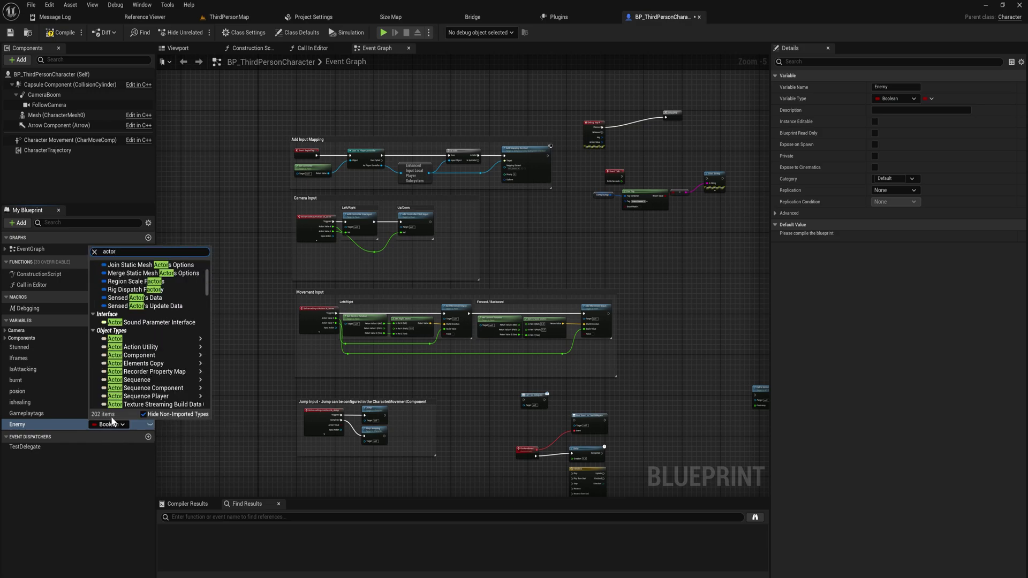
pyautogui.scroll(-3, 107, 343)
pyautogui.moveTo(105, 347)
pyautogui.scroll(-3, 106, 349)
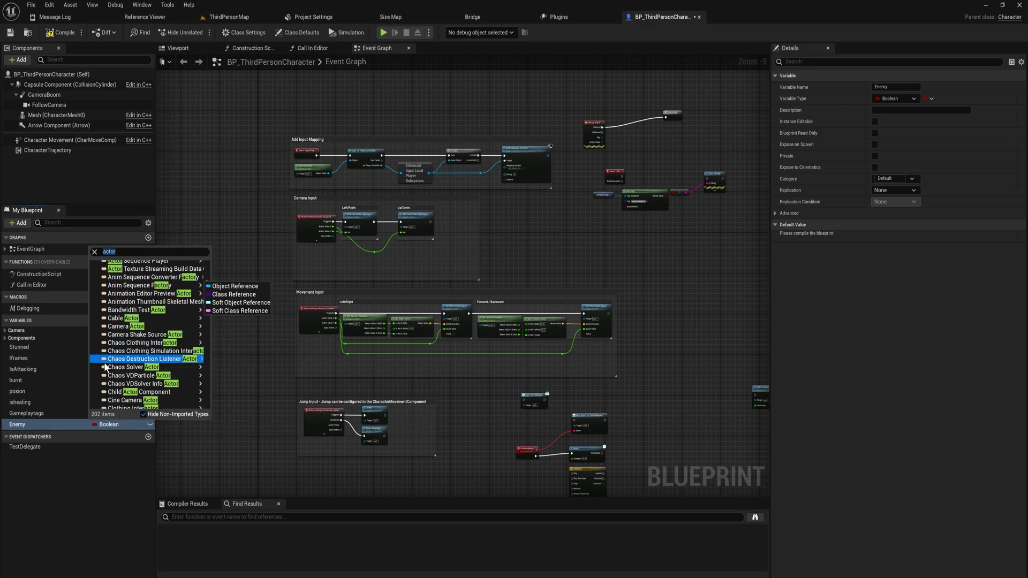
pyautogui.scroll(5, 123, 349)
pyautogui.scroll(1, 127, 349)
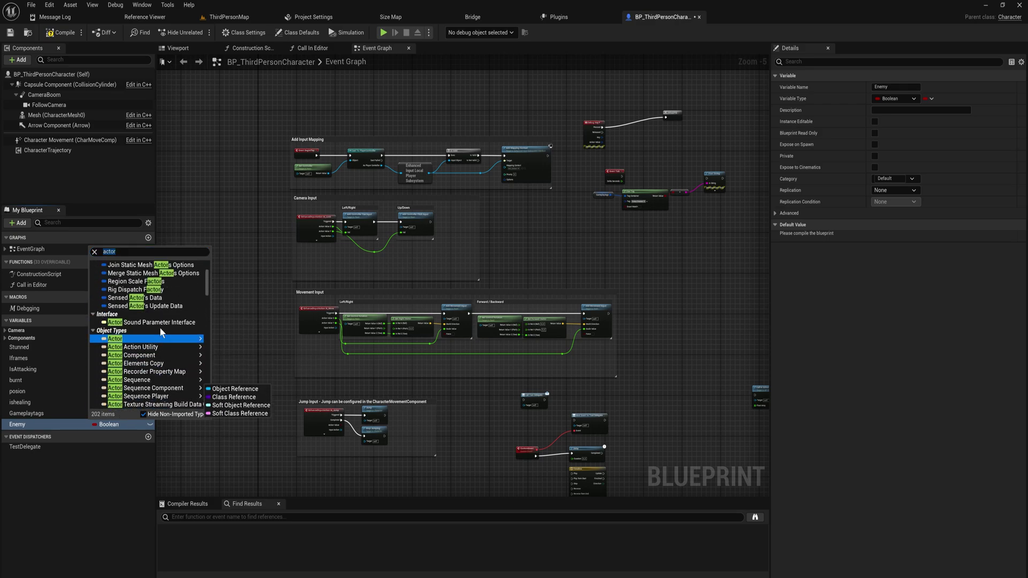
pyautogui.moveTo(180, 343)
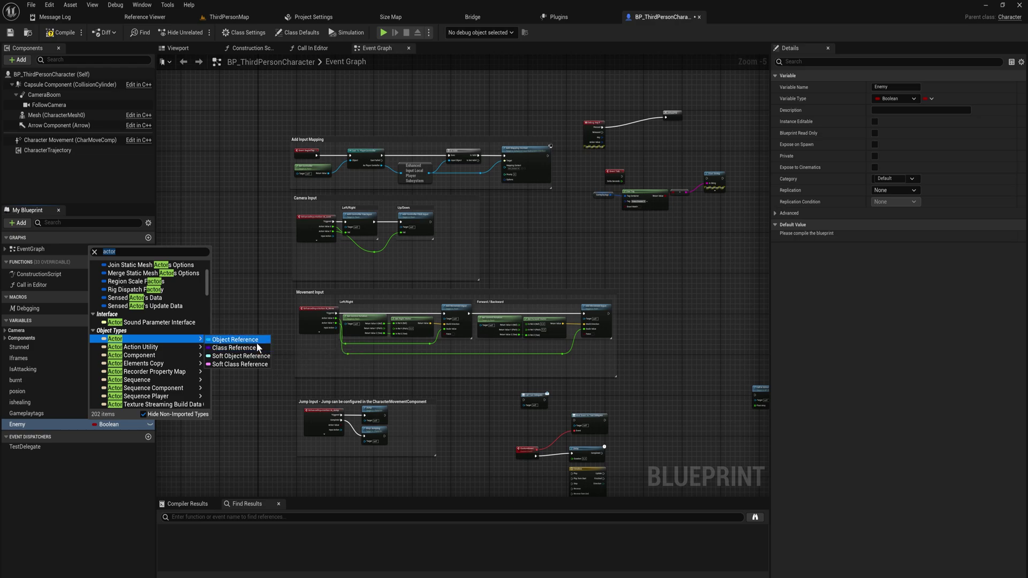
# - Make Enemy an Actor Object Reference and duplicate it as Enemy_0
pyautogui.click(251, 340)
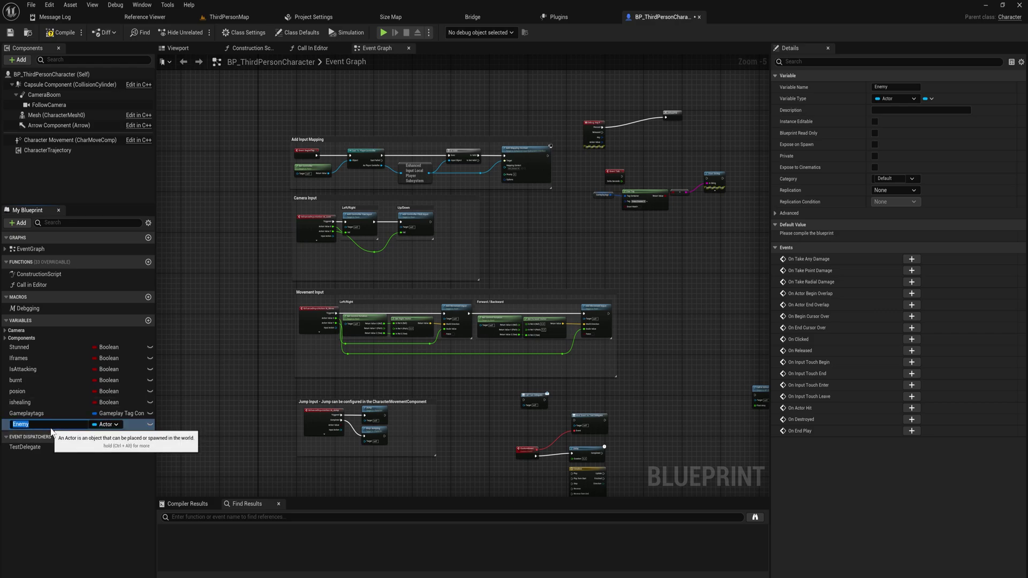
pyautogui.hotkey('ctrl', 'd')
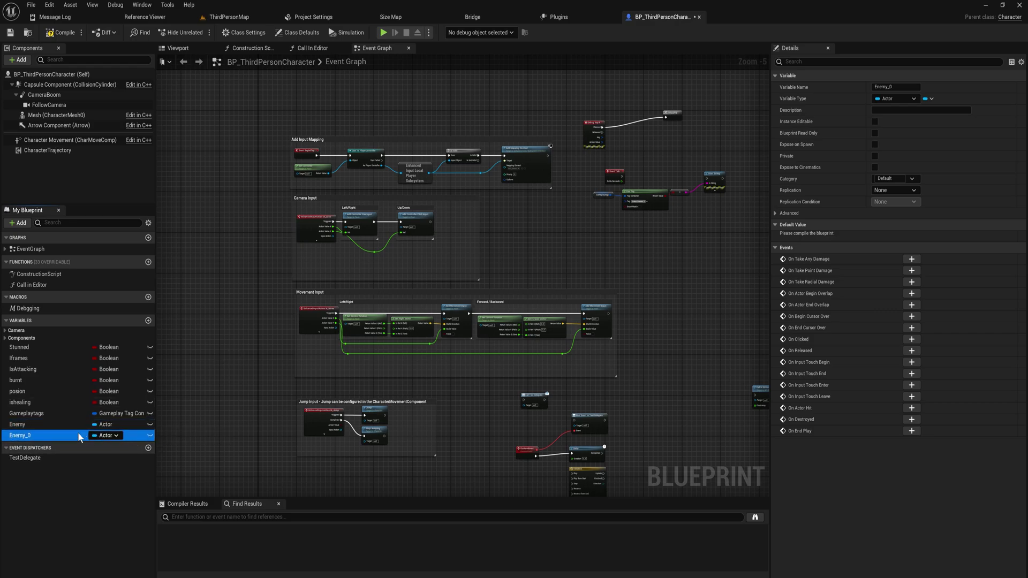
pyautogui.press('F2')
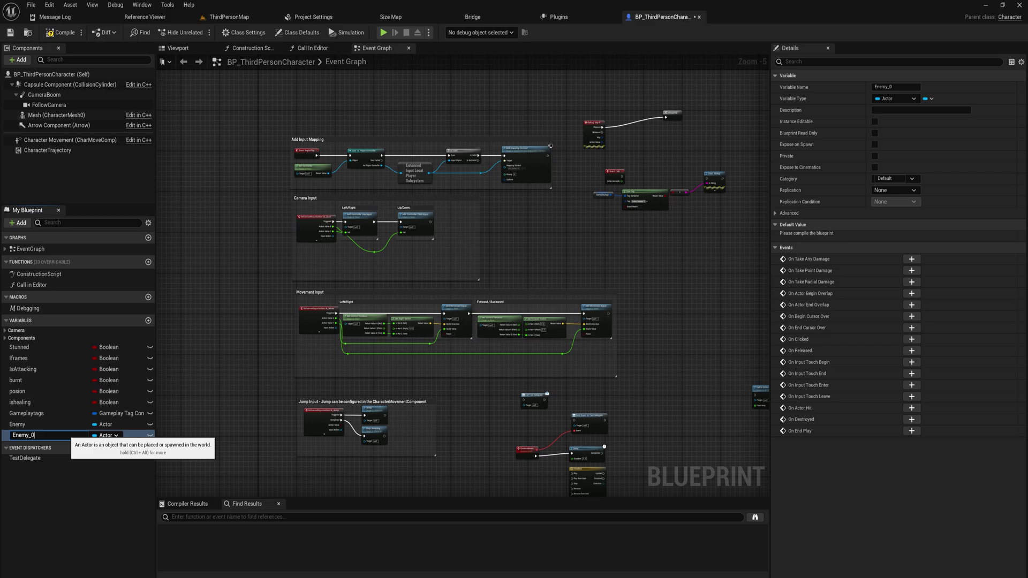
pyautogui.press('Return')
# - Change Enemy_0's type to an Actor Class Reference
pyautogui.click(110, 435)
pyautogui.write('ac')
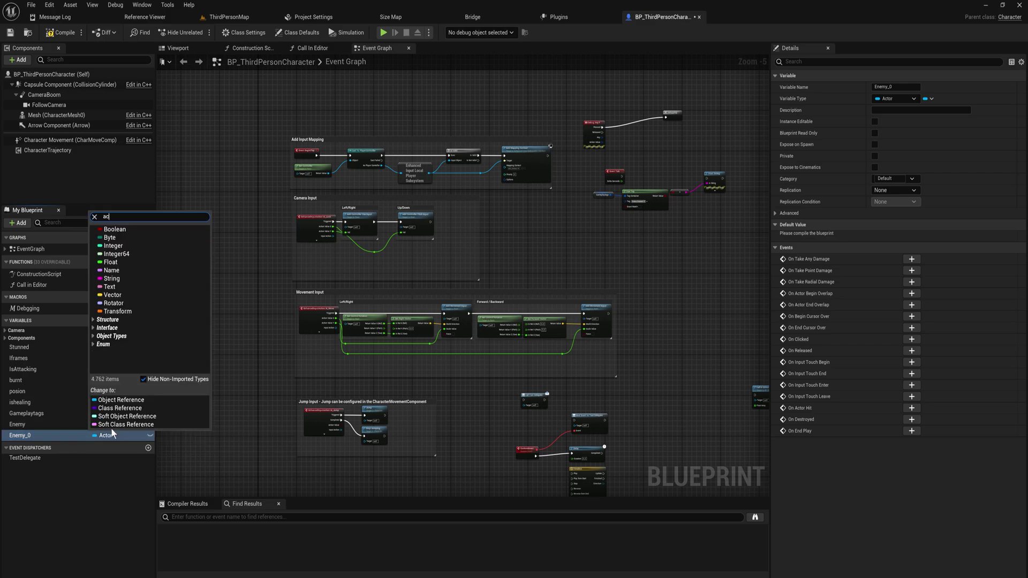
pyautogui.write('tor')
pyautogui.moveTo(196, 304)
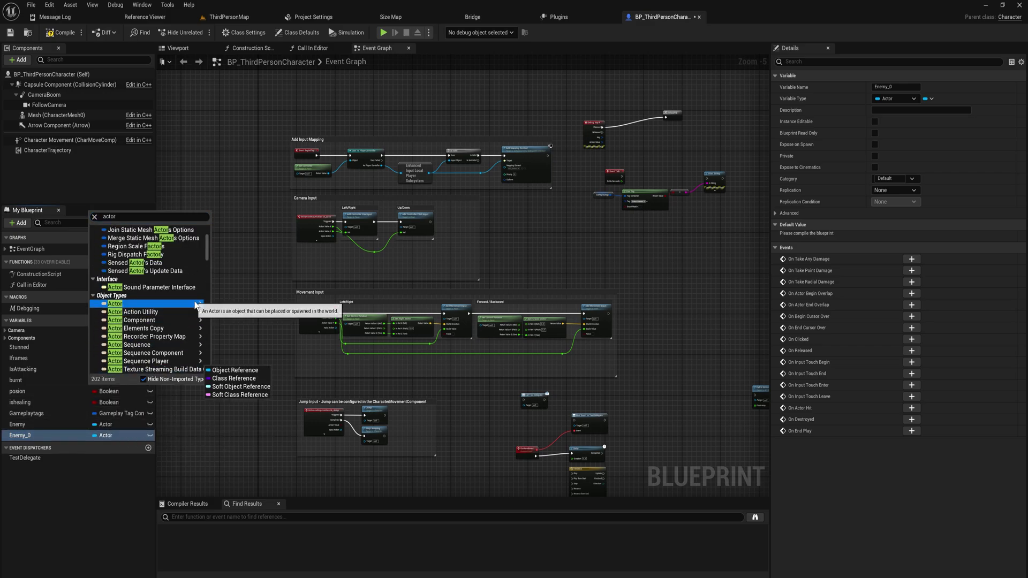
pyautogui.click(231, 311)
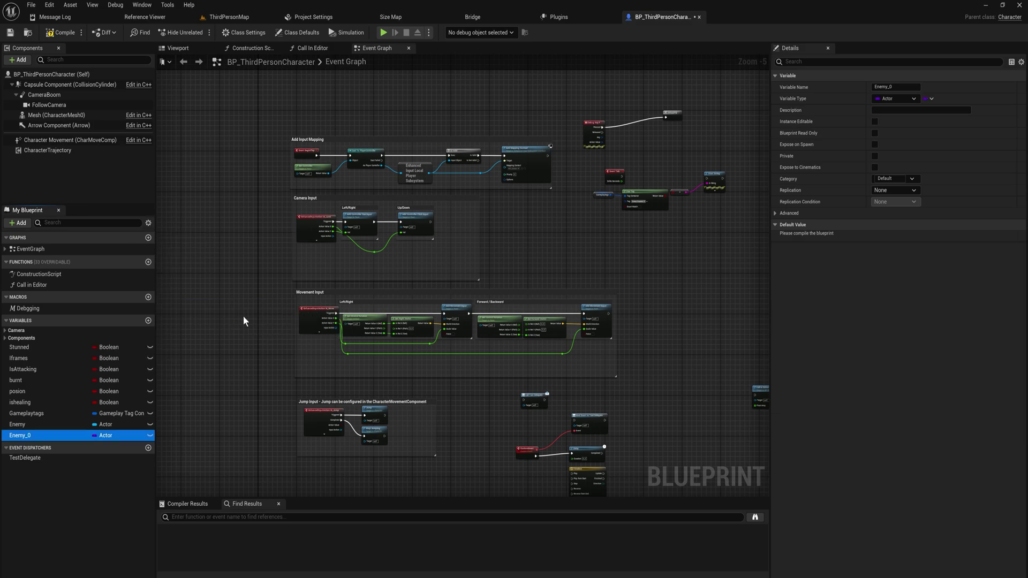
# - Compile the blueprint, review Enemy's details, and return to ThirdPersonMap
pyautogui.click(61, 34)
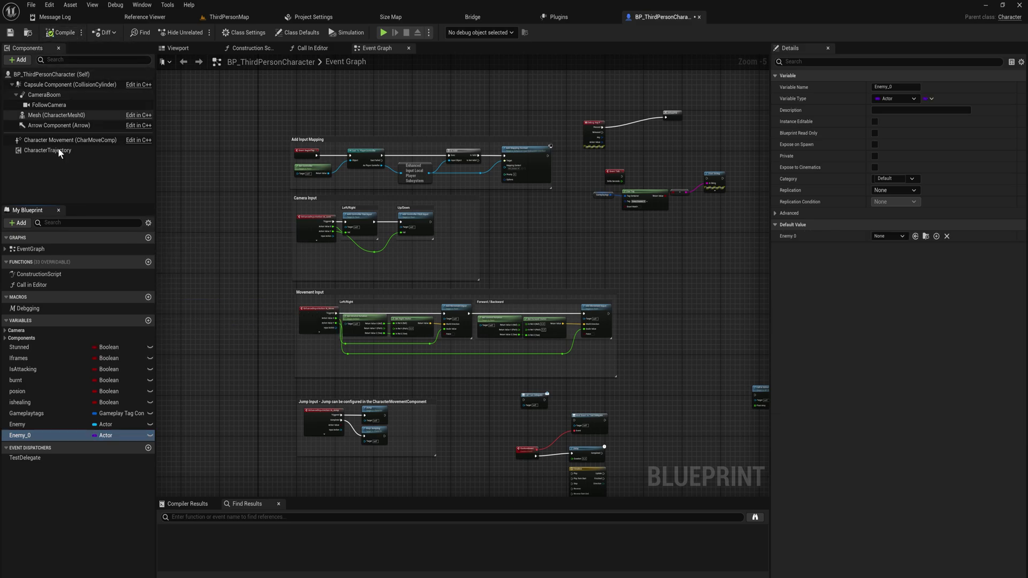
pyautogui.click(40, 426)
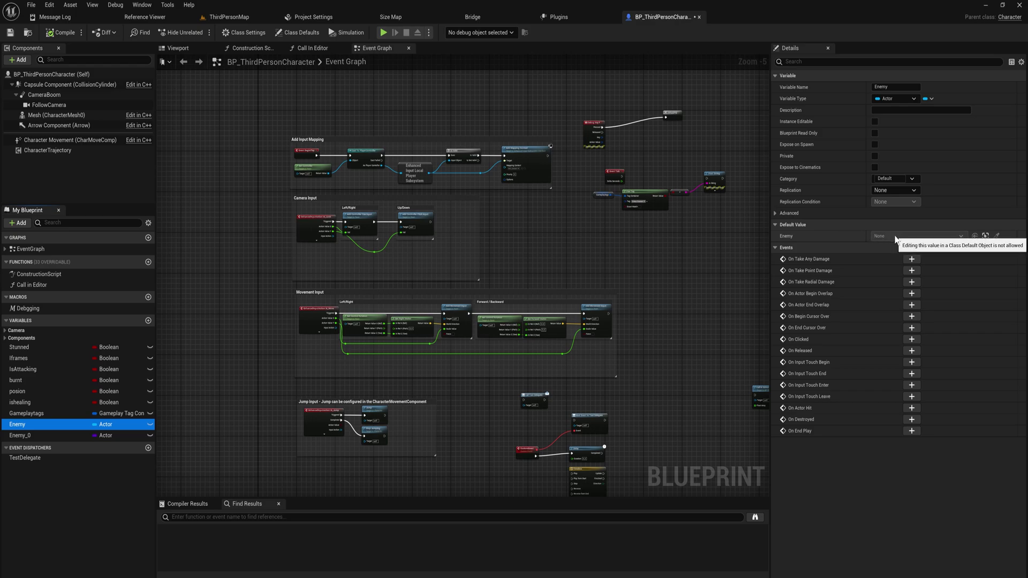
pyautogui.click(223, 17)
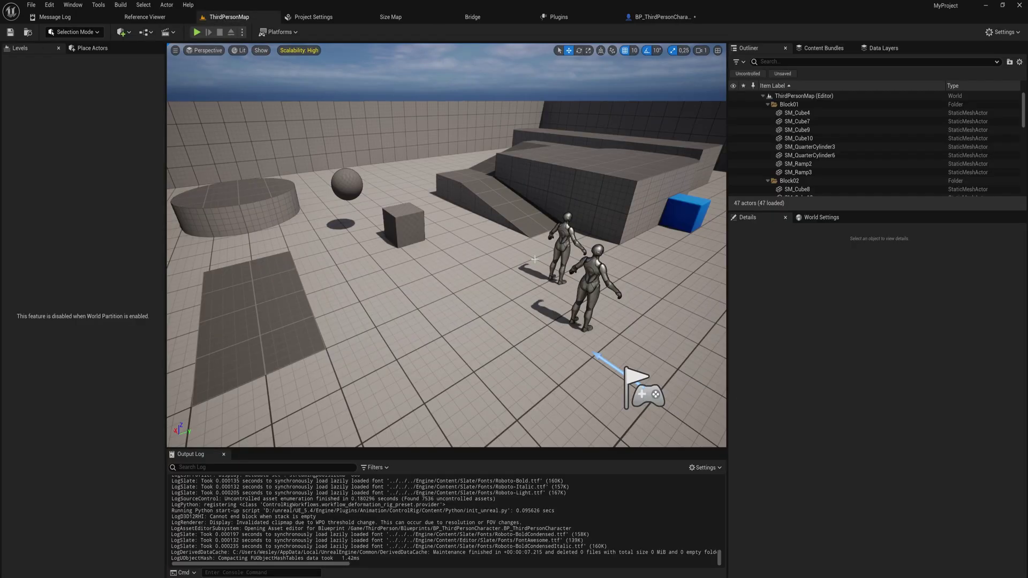
# - Place a BP_ThirdPersonCharacter in the level and make Enemy and Enemy_0 instance editable
pyautogui.hotkey('ctrl', 'space')
pyautogui.moveTo(379, 369); pyautogui.dragTo(461, 308)
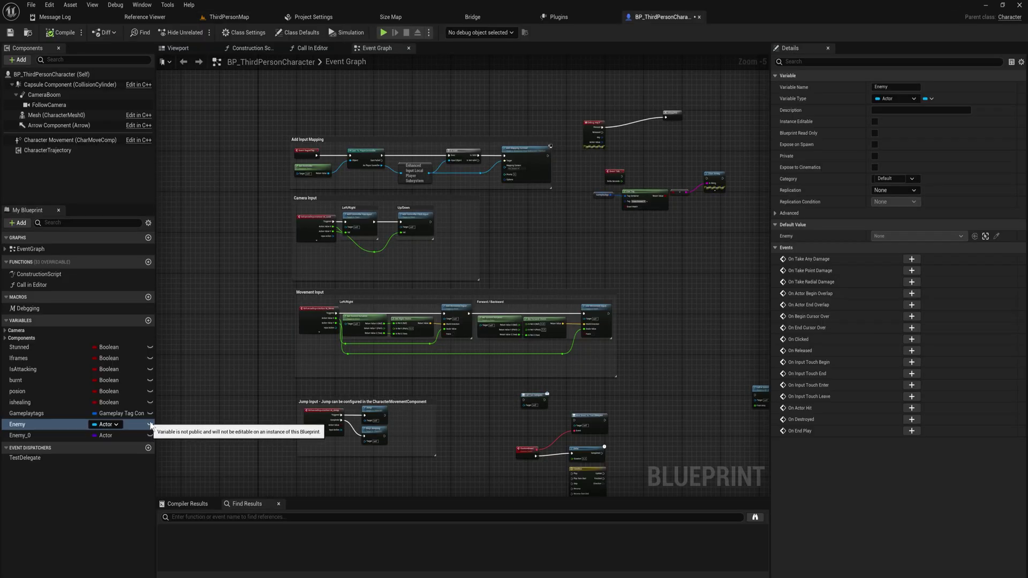
pyautogui.click(150, 424)
pyautogui.click(150, 435)
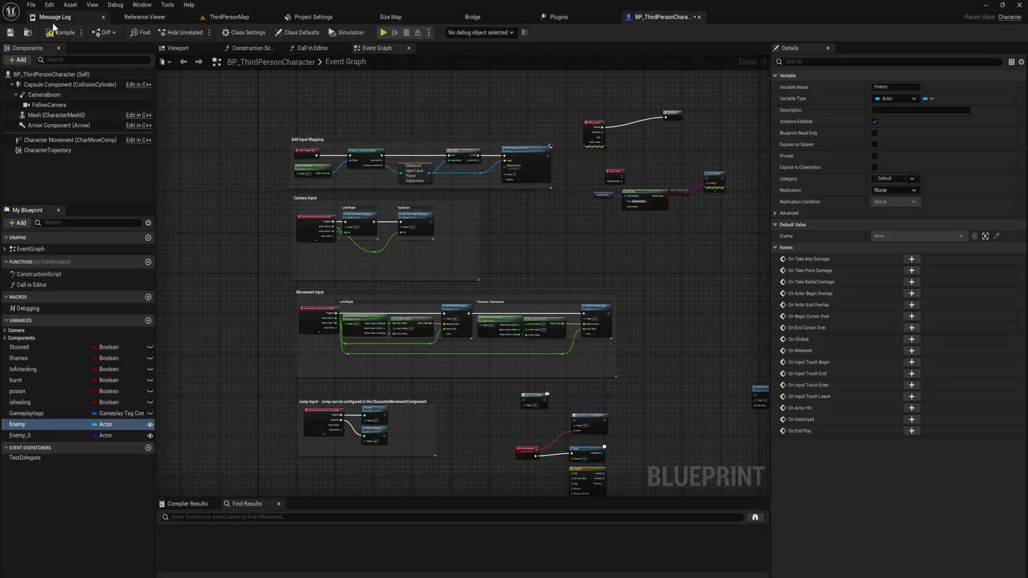
pyautogui.click(54, 30)
pyautogui.click(230, 17)
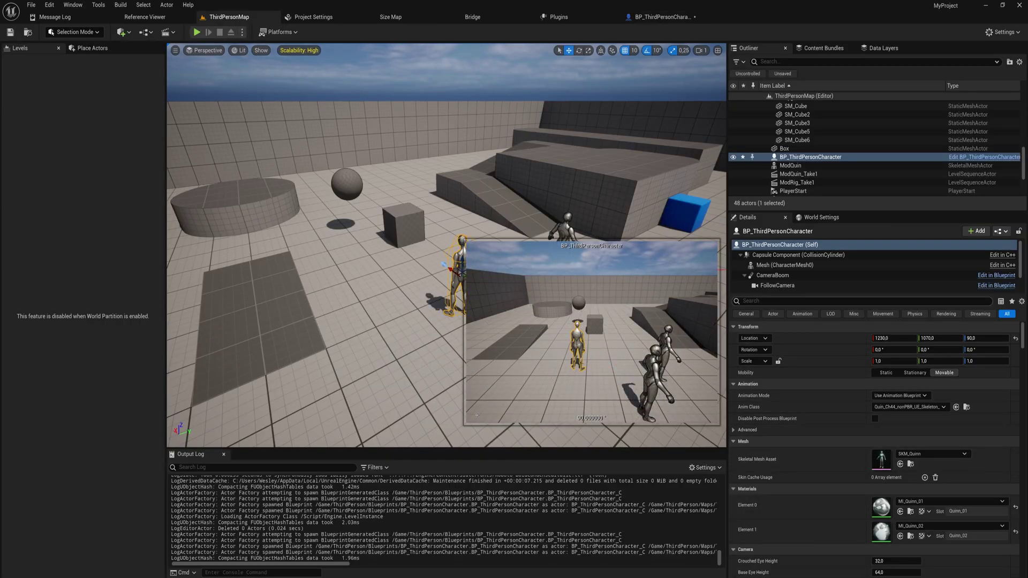
# - Filter the placed character's Details by 'enemy' and set Enemy to SM_Cube
pyautogui.click(758, 302)
pyautogui.write('enemy')
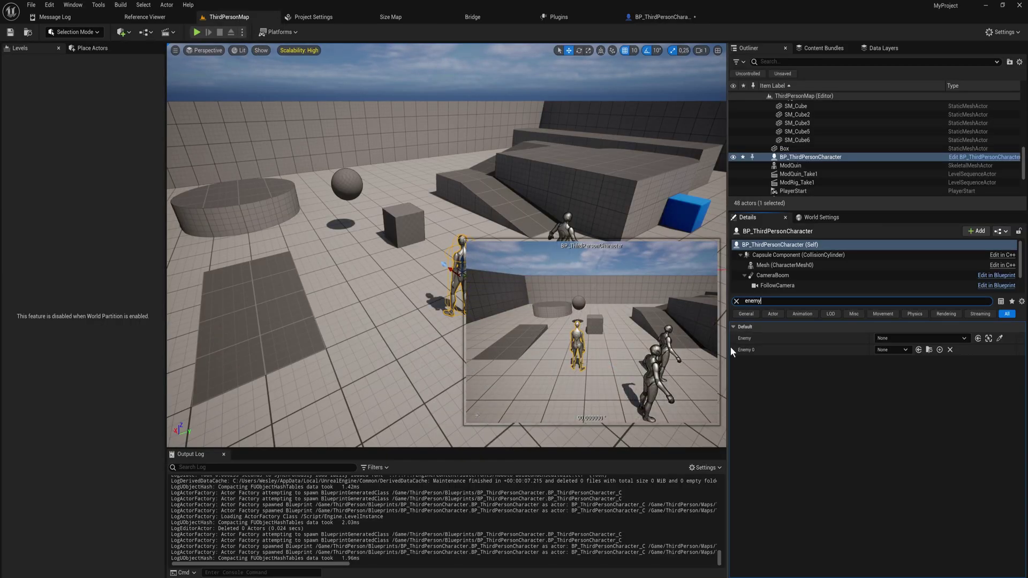
pyautogui.click(920, 338)
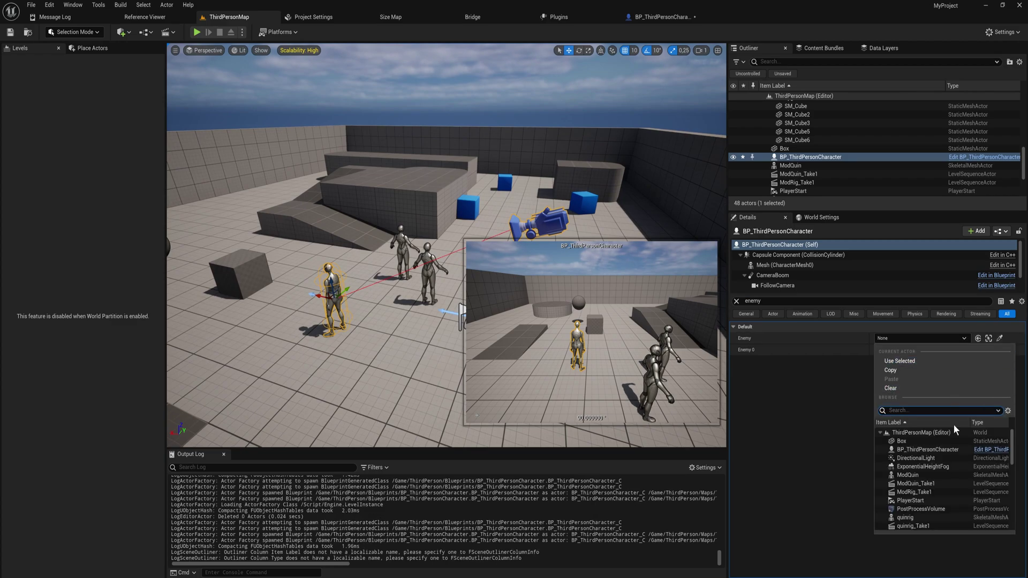
pyautogui.scroll(-8, 944, 461)
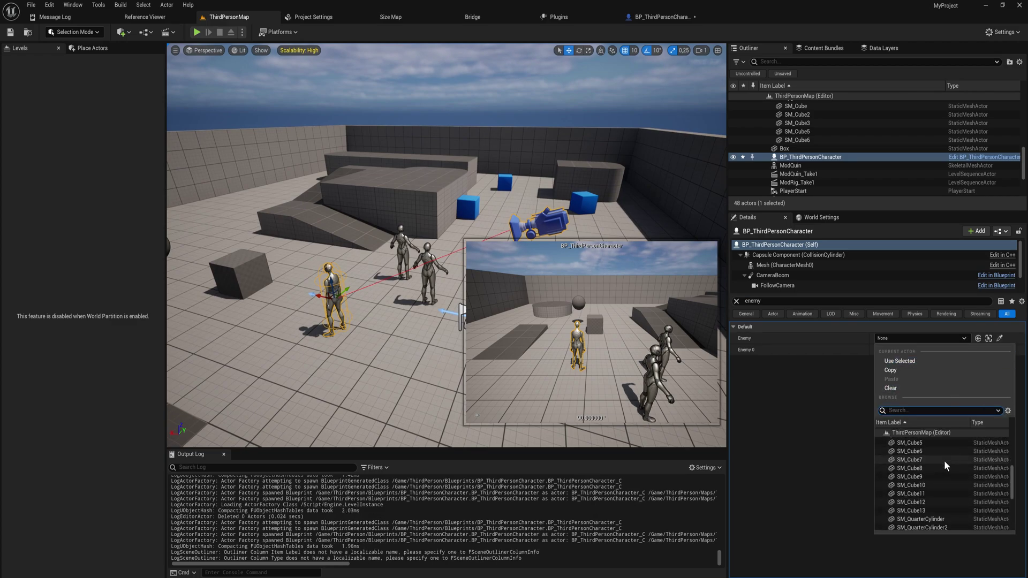
pyautogui.scroll(8, 944, 460)
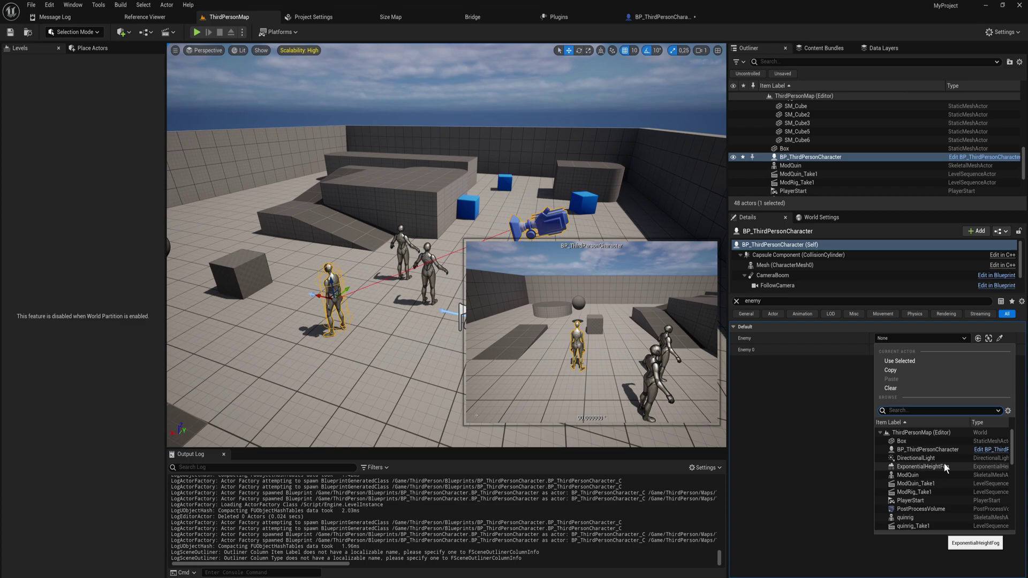
pyautogui.scroll(-4, 944, 466)
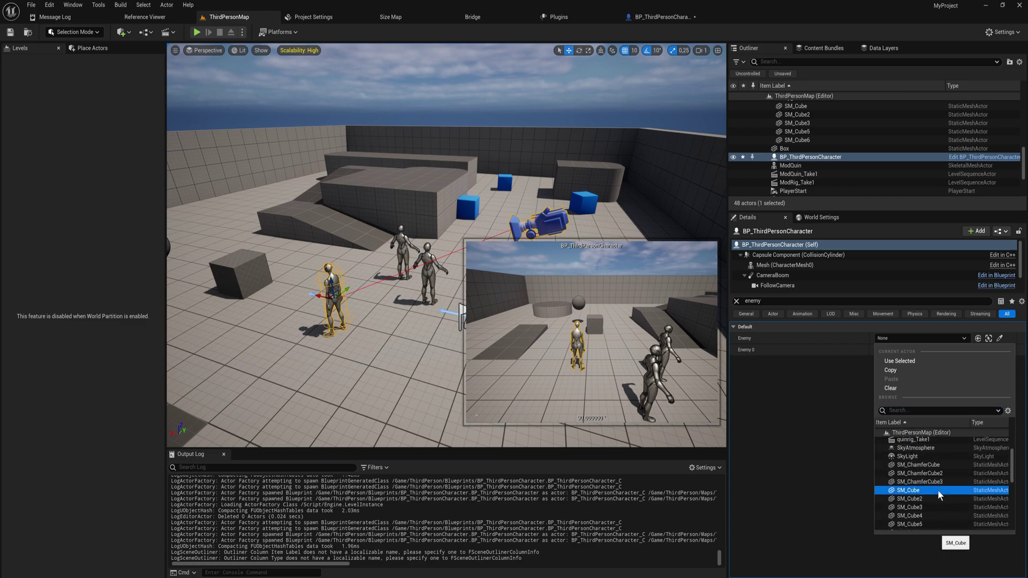
pyautogui.click(938, 490)
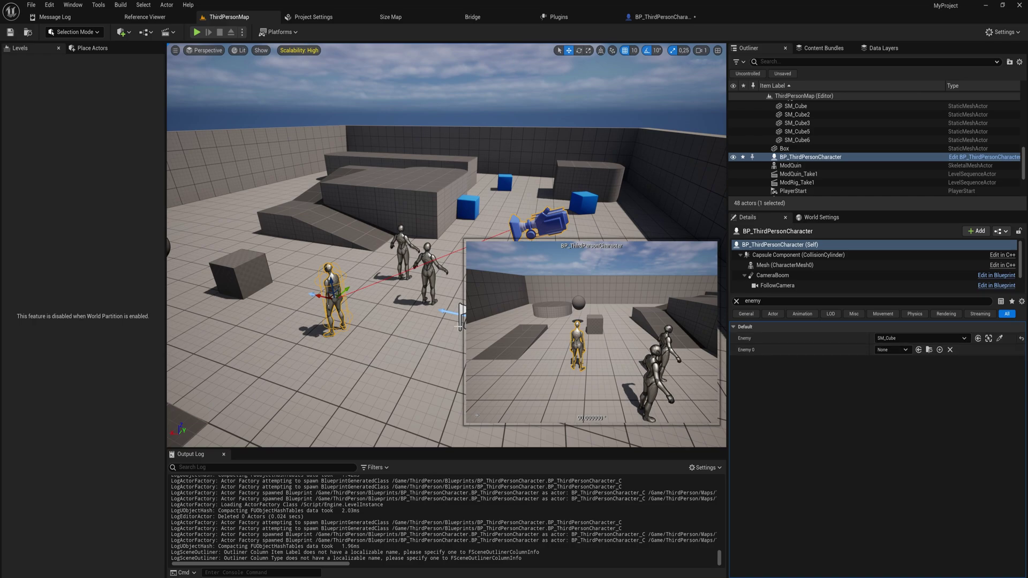
pyautogui.moveTo(375, 303)
pyautogui.mouseDown(button='right')
pyautogui.moveTo(364, 300)
pyautogui.moveTo(375, 303)
pyautogui.mouseUp(button='right')
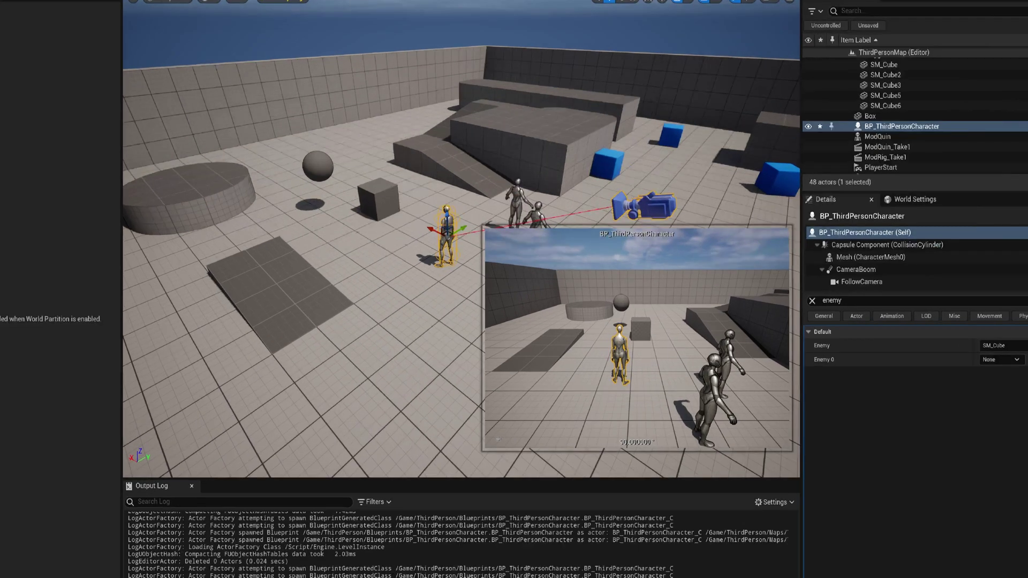
pyautogui.moveTo(758, 403)
pyautogui.mouseDown()
pyautogui.moveTo(768, 385)
pyautogui.moveTo(764, 392)
pyautogui.mouseUp()
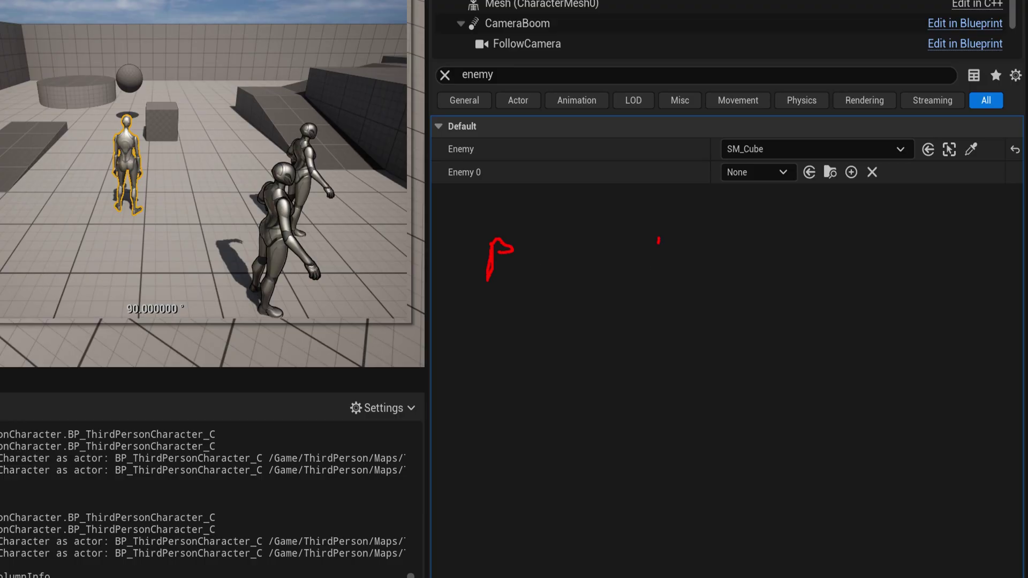
pyautogui.moveTo(659, 240)
pyautogui.mouseDown()
pyautogui.moveTo(693, 237)
pyautogui.moveTo(659, 230)
pyautogui.mouseUp()
pyautogui.moveTo(658, 346)
pyautogui.mouseDown()
pyautogui.moveTo(697, 353)
pyautogui.moveTo(659, 343)
pyautogui.mouseUp()
pyautogui.moveTo(509, 394)
pyautogui.mouseDown()
pyautogui.moveTo(494, 443)
pyautogui.moveTo(544, 392)
pyautogui.moveTo(491, 399)
pyautogui.mouseUp()
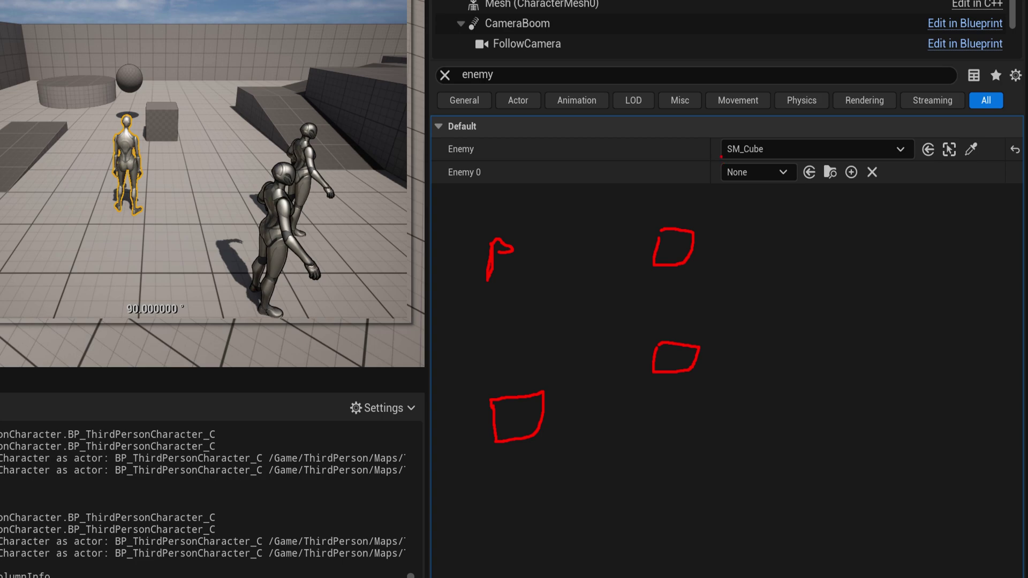
pyautogui.moveTo(722, 156); pyautogui.dragTo(782, 153)
pyautogui.moveTo(518, 275)
pyautogui.mouseDown()
pyautogui.moveTo(608, 335)
pyautogui.moveTo(612, 322)
pyautogui.mouseUp()
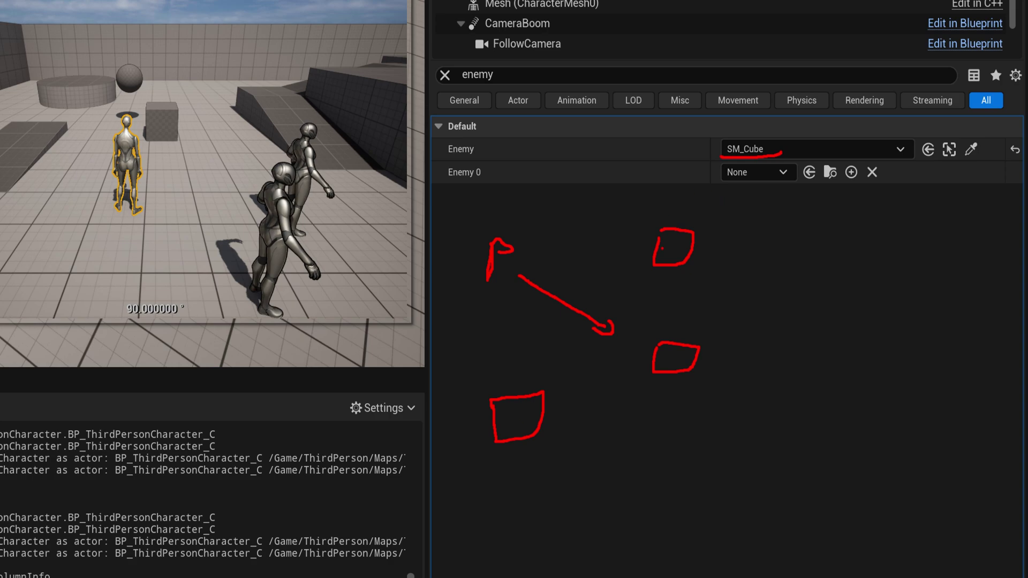
pyautogui.moveTo(673, 329)
pyautogui.mouseDown()
pyautogui.moveTo(638, 365)
pyautogui.moveTo(675, 394)
pyautogui.moveTo(709, 365)
pyautogui.moveTo(660, 329)
pyautogui.mouseUp()
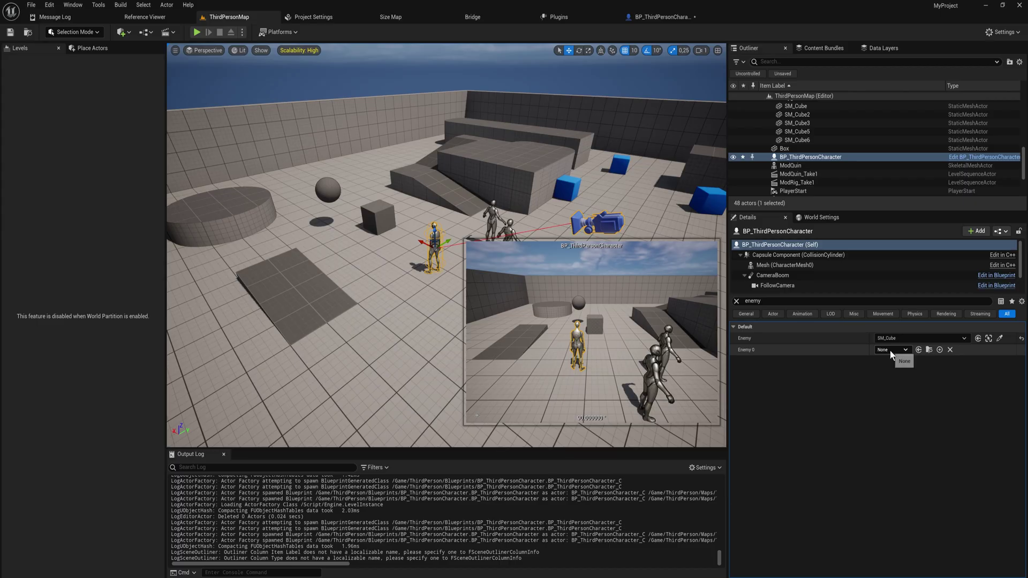
pyautogui.click(754, 170)
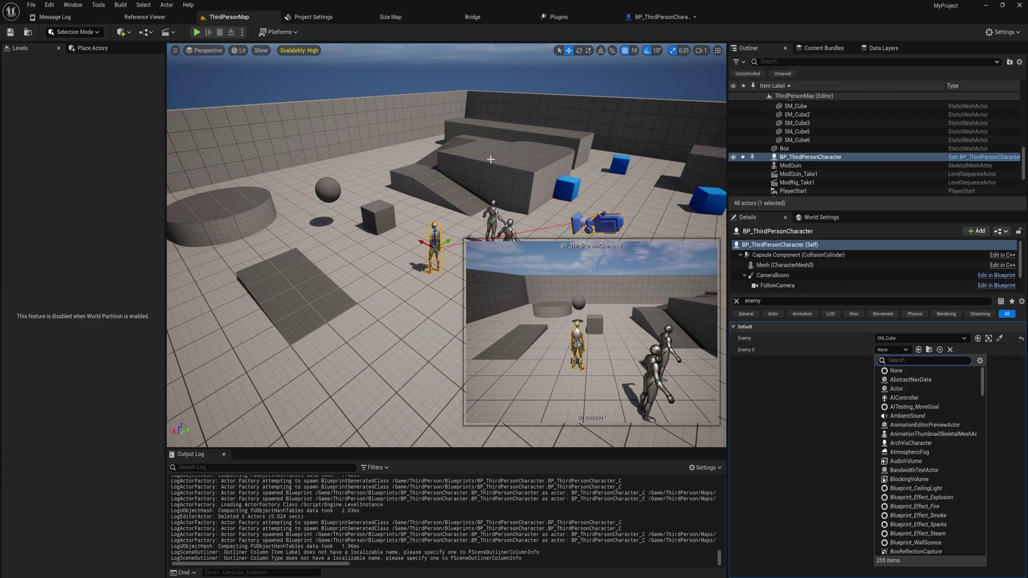
pyautogui.moveTo(441, 325); pyautogui.dragTo(441, 300, button='right')
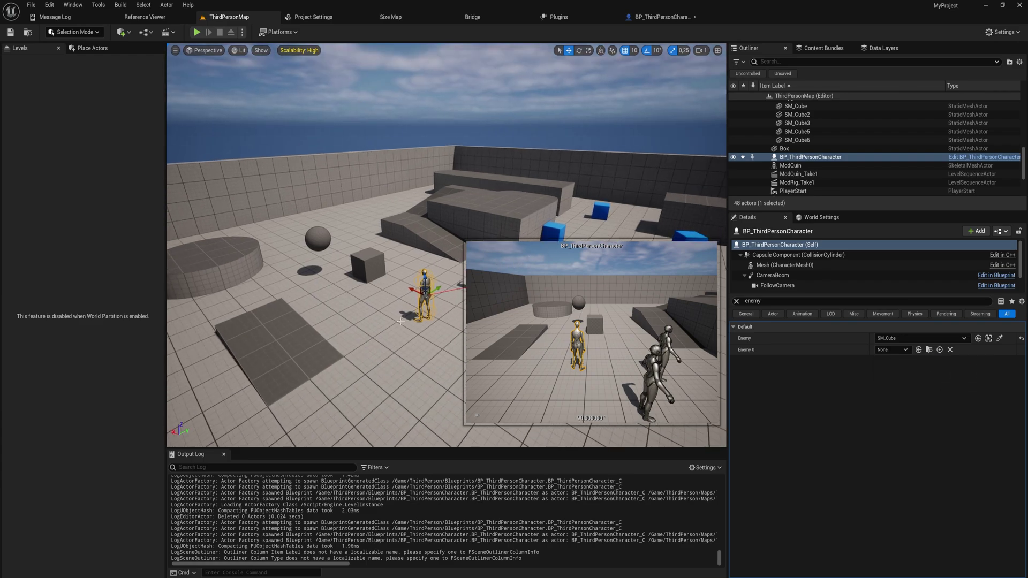
pyautogui.hotkey('ctrl', 'space')
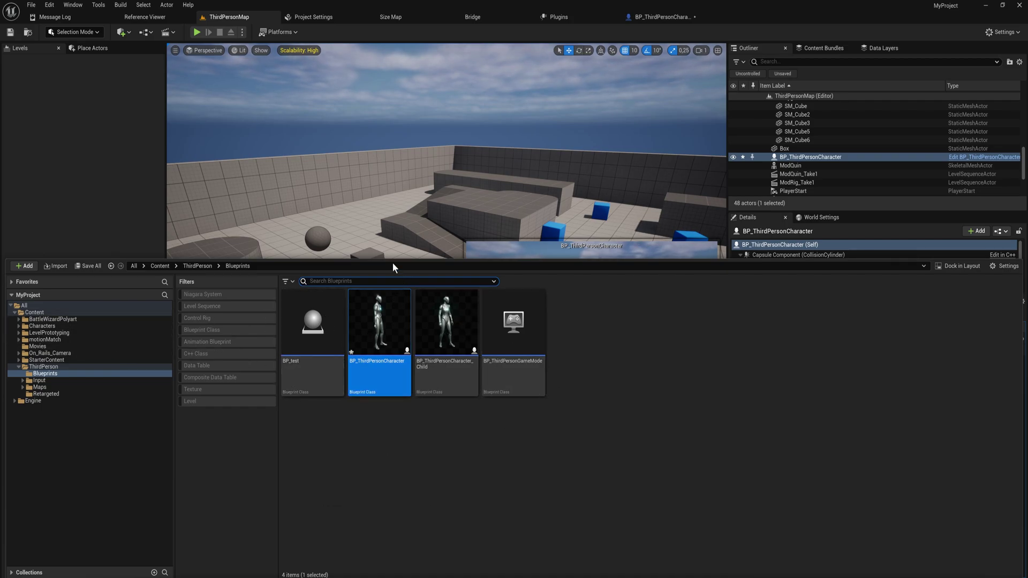
pyautogui.click(448, 335)
pyautogui.click(368, 307)
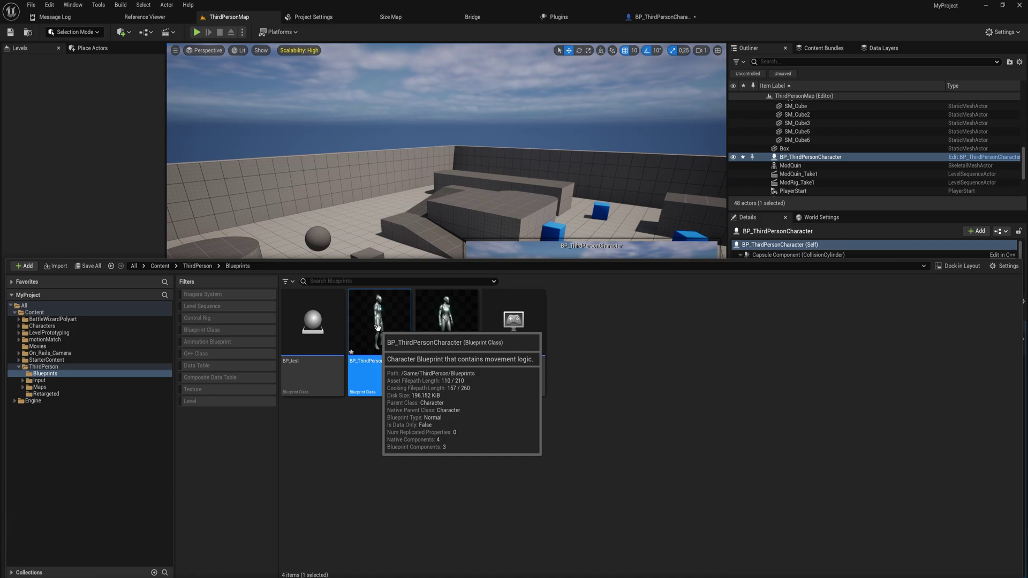
pyautogui.click(457, 332)
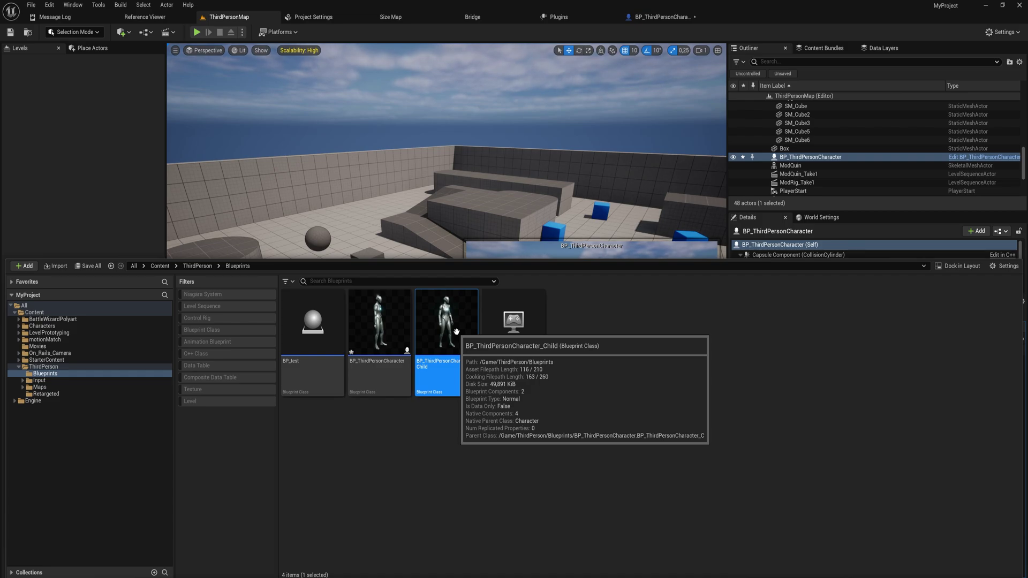
pyautogui.moveTo(522, 256); pyautogui.dragTo(523, 256, button='right')
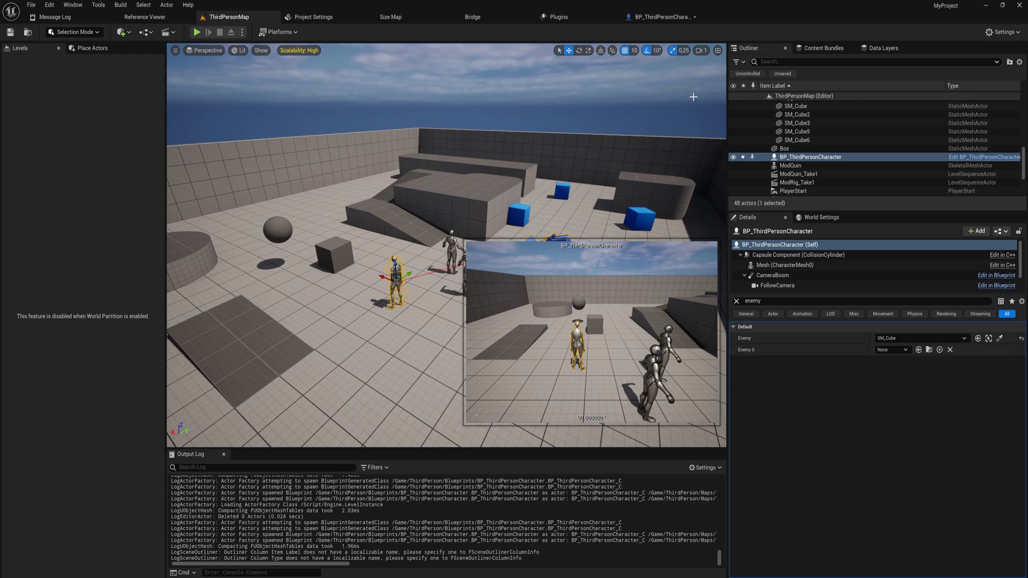
# - Add a Spawn Actor from Class node to BP_ThirdPersonCharacter's Event Graph
pyautogui.click(663, 16)
pyautogui.moveTo(599, 232); pyautogui.dragTo(375, 217, button='right')
pyautogui.scroll(2, 549, 345)
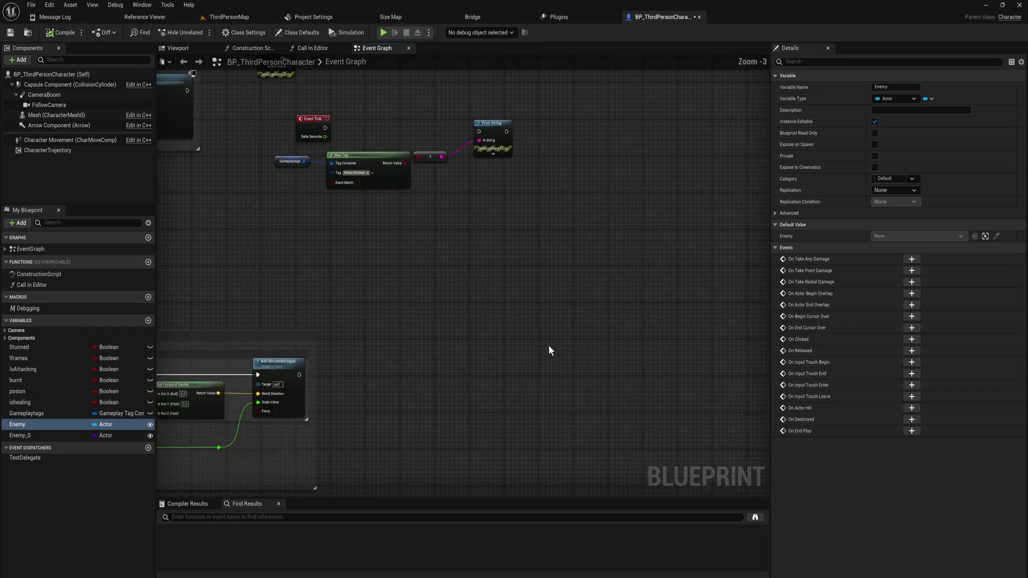
pyautogui.rightClick(469, 320)
pyautogui.write('spawn')
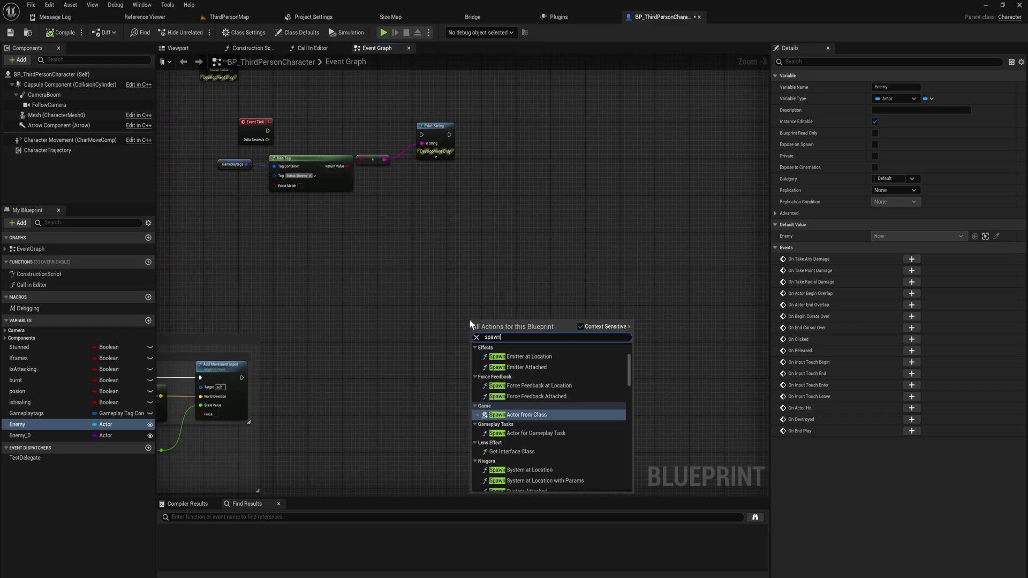
pyautogui.press('Return')
pyautogui.scroll(3, 514, 342)
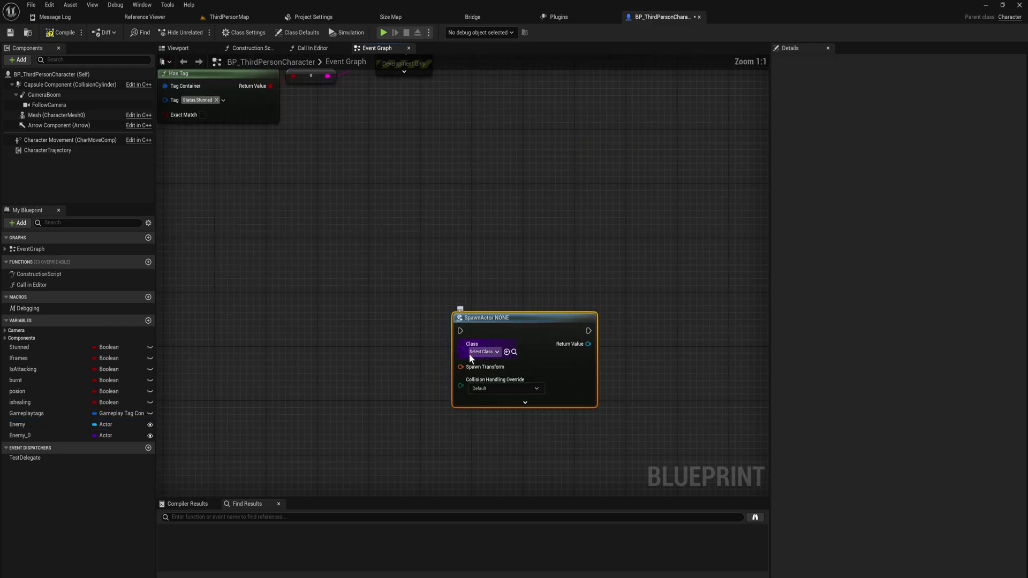
pyautogui.moveTo(525, 318); pyautogui.dragTo(545, 236)
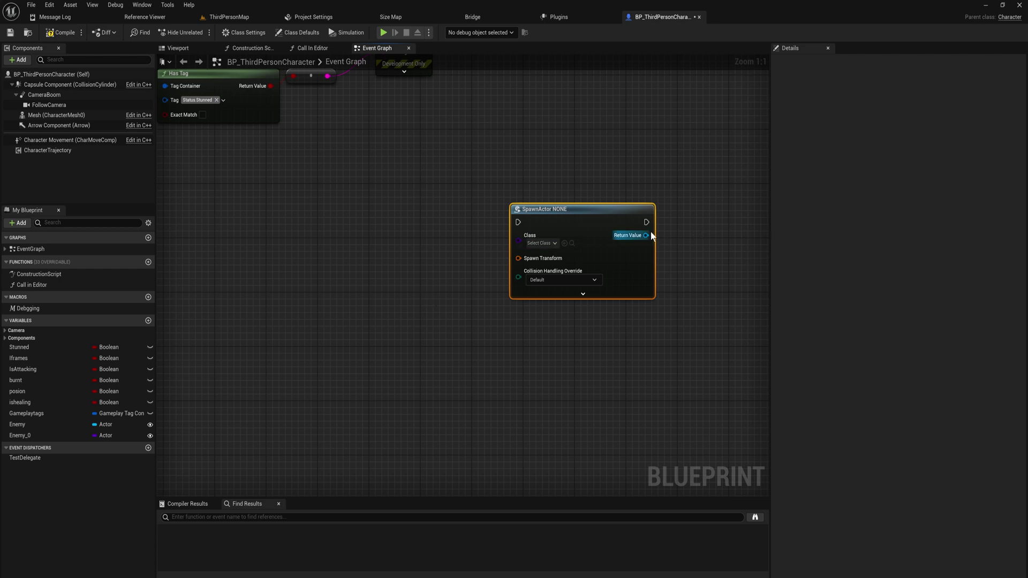
# - Browse SpawnActor's output actions and class list, then drop the Enemy variable into the graph
pyautogui.moveTo(646, 235); pyautogui.dragTo(690, 249)
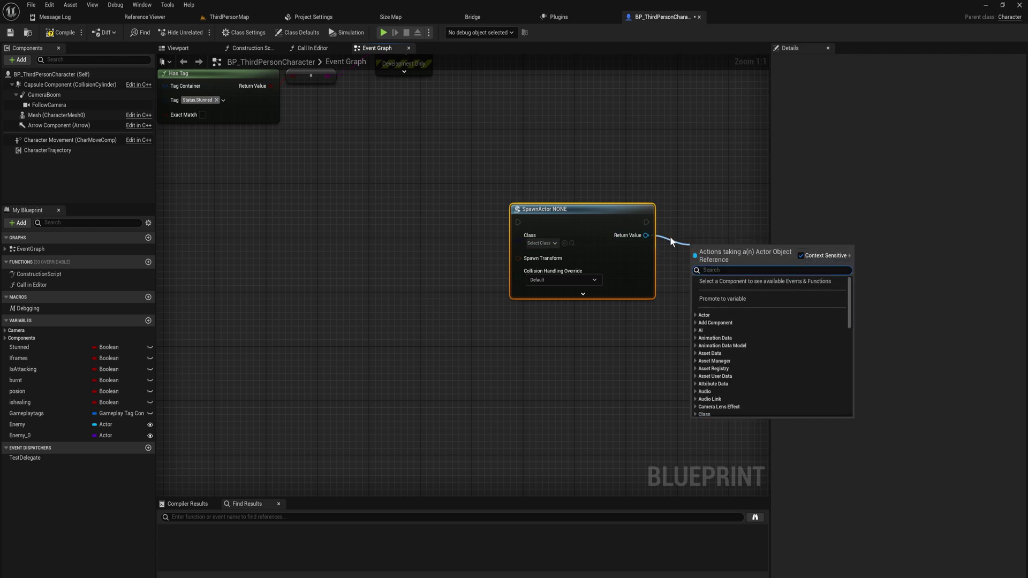
pyautogui.moveTo(676, 239); pyautogui.dragTo(581, 256, button='right')
pyautogui.moveTo(555, 254); pyautogui.dragTo(614, 258)
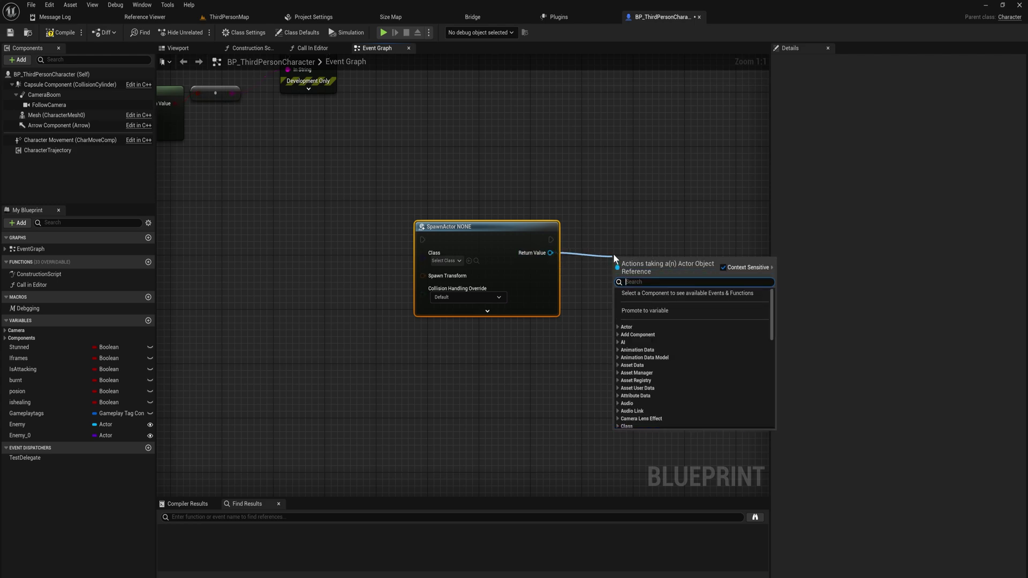
pyautogui.click(407, 258)
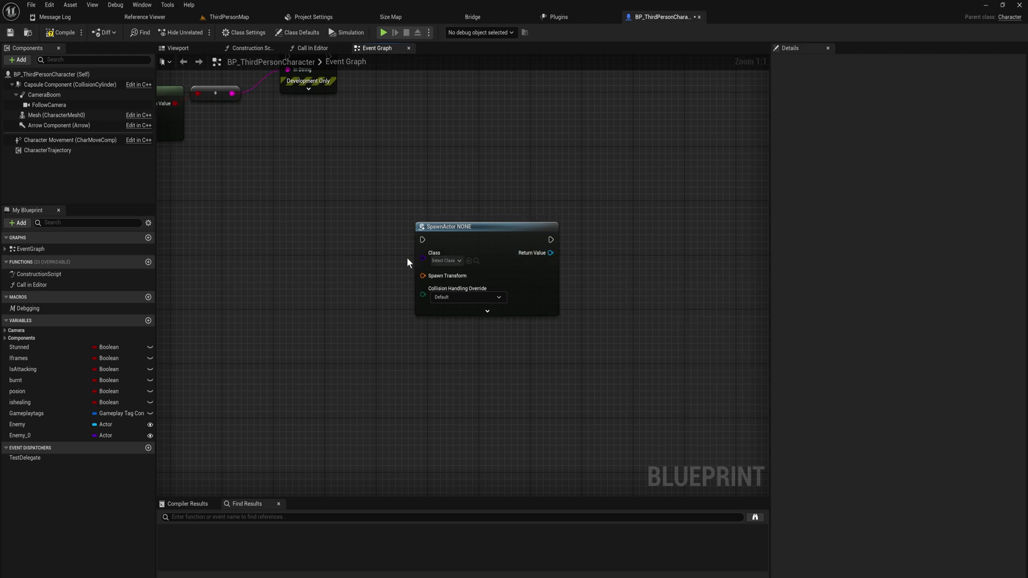
pyautogui.click(454, 262)
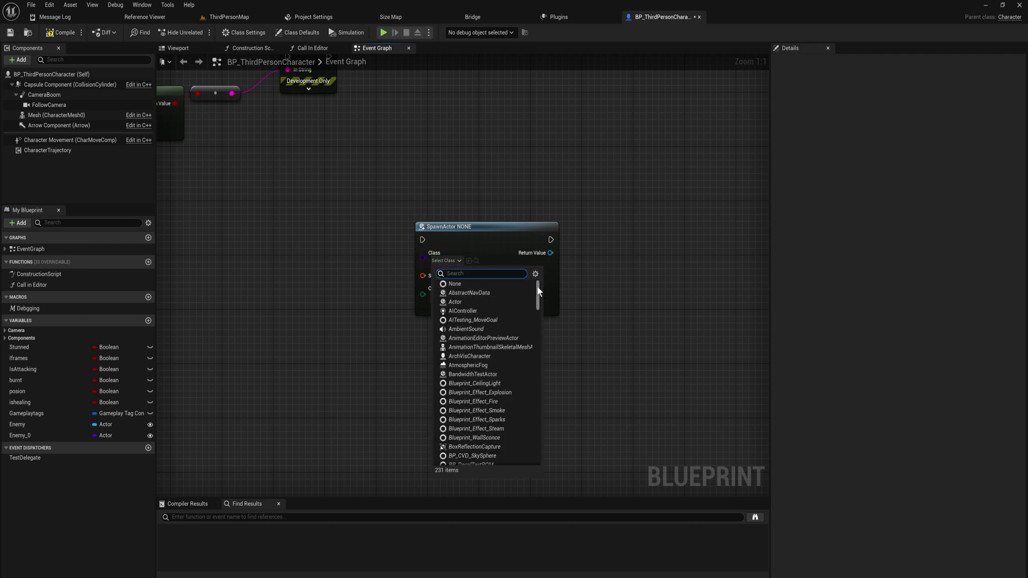
pyautogui.moveTo(539, 295); pyautogui.dragTo(545, 362)
pyautogui.moveTo(350, 288); pyautogui.dragTo(428, 313, button='right')
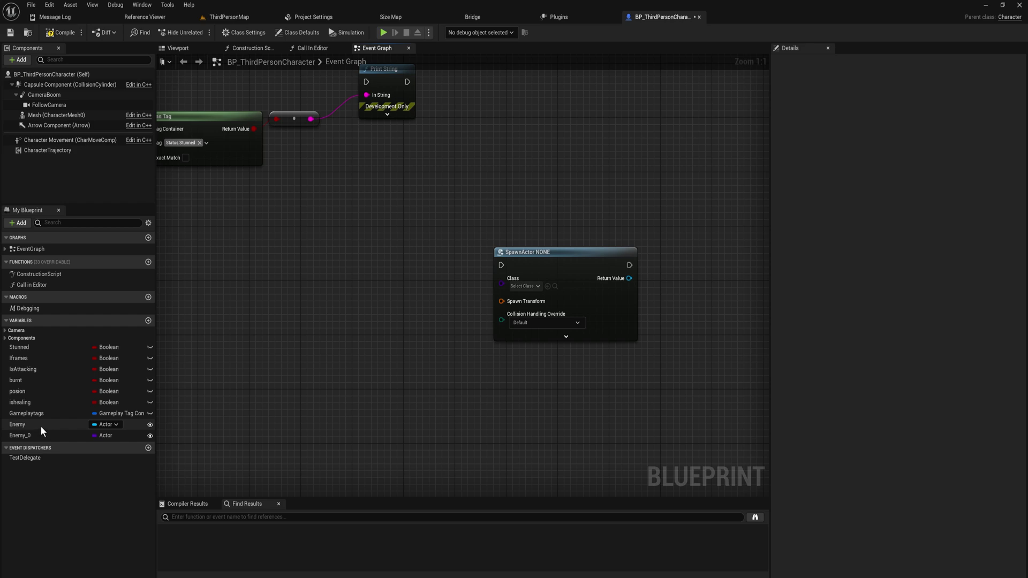
pyautogui.moveTo(40, 425); pyautogui.dragTo(385, 274)
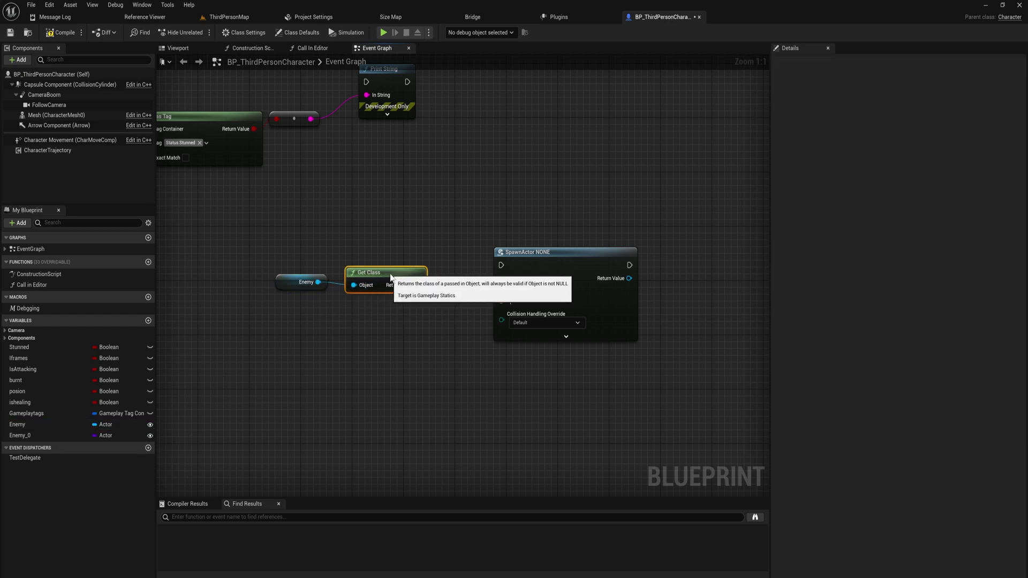
# - Reposition the Enemy getter and wire Get Class's Return Value into SpawnActor's Class pin
pyautogui.moveTo(301, 282); pyautogui.dragTo(285, 309)
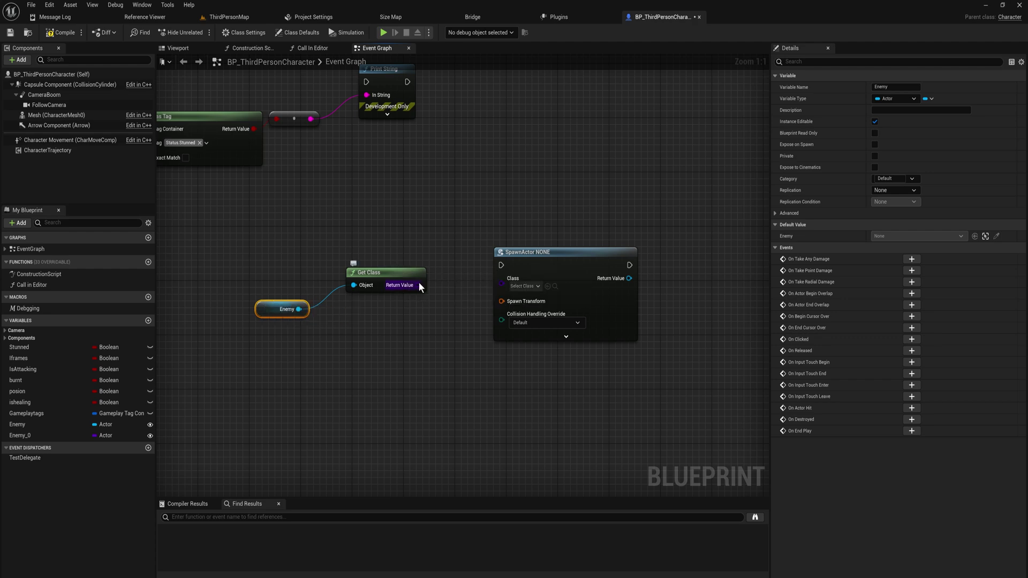
pyautogui.moveTo(419, 285); pyautogui.dragTo(512, 284)
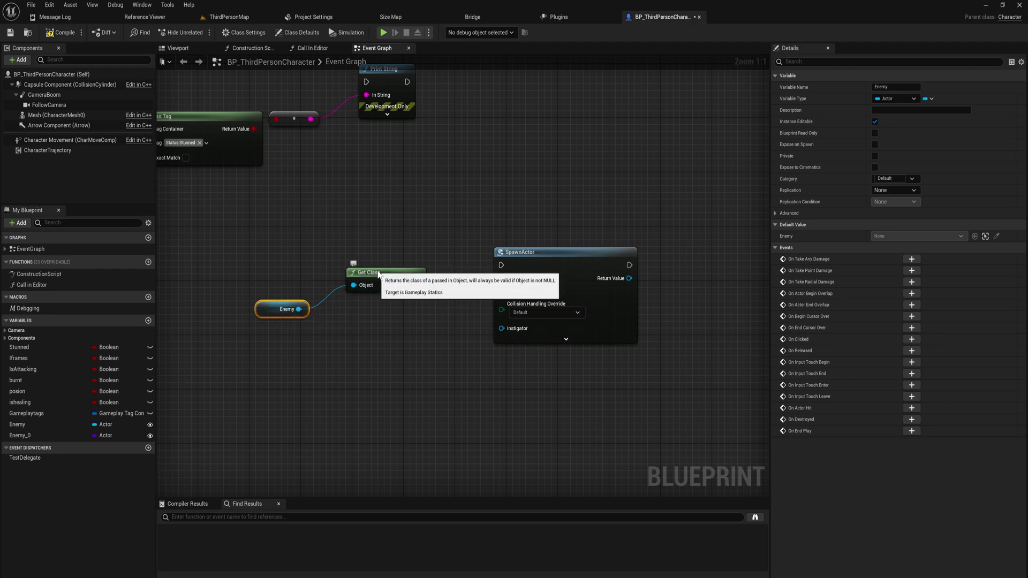
pyautogui.moveTo(375, 272); pyautogui.dragTo(375, 293)
pyautogui.click(284, 309)
pyautogui.moveTo(452, 391); pyautogui.dragTo(513, 330)
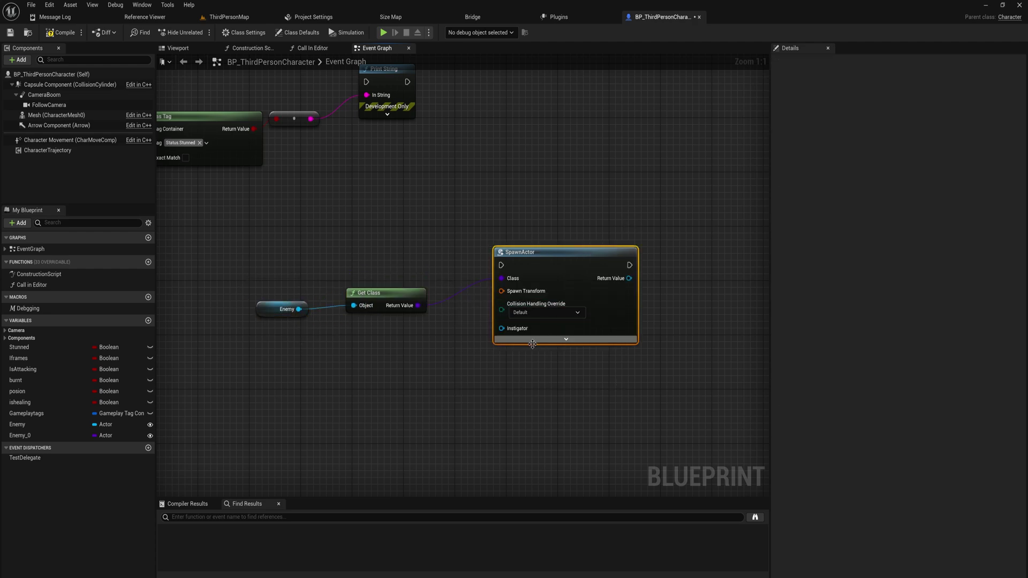
# - Check Enemy's variable settings and inspect the Box cube in ThirdPersonMap
pyautogui.click(61, 426)
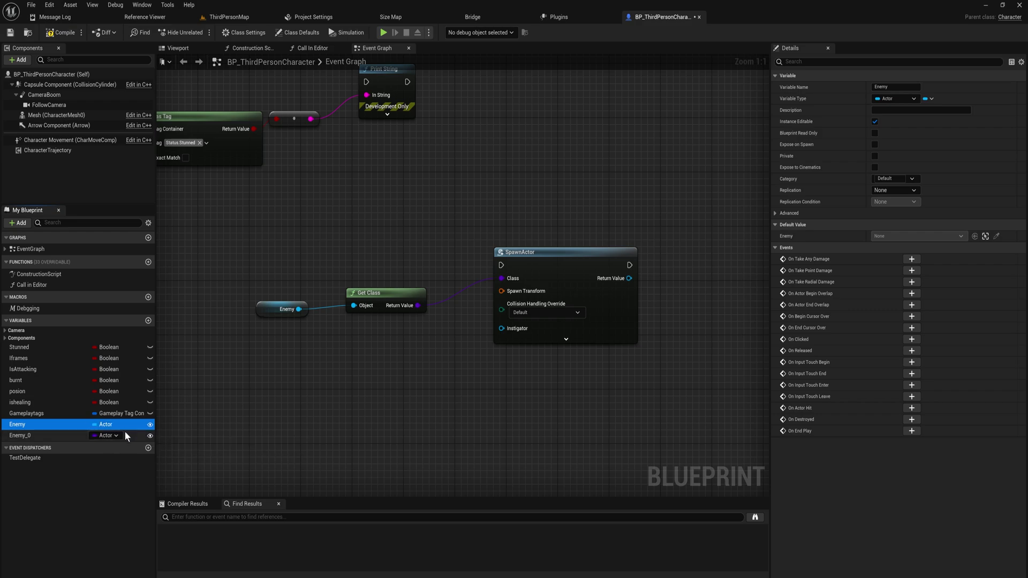
pyautogui.click(228, 16)
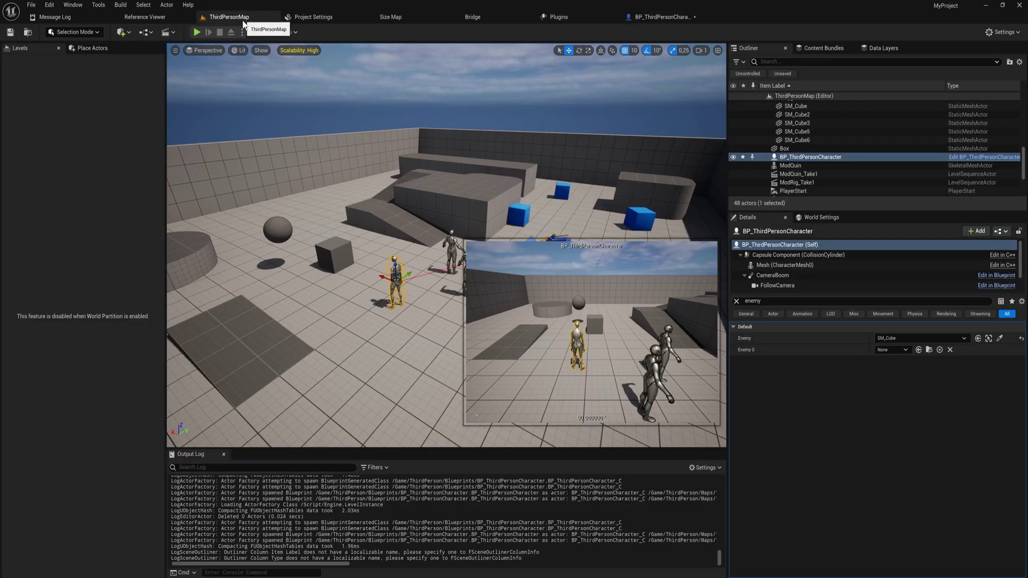
pyautogui.click(337, 258)
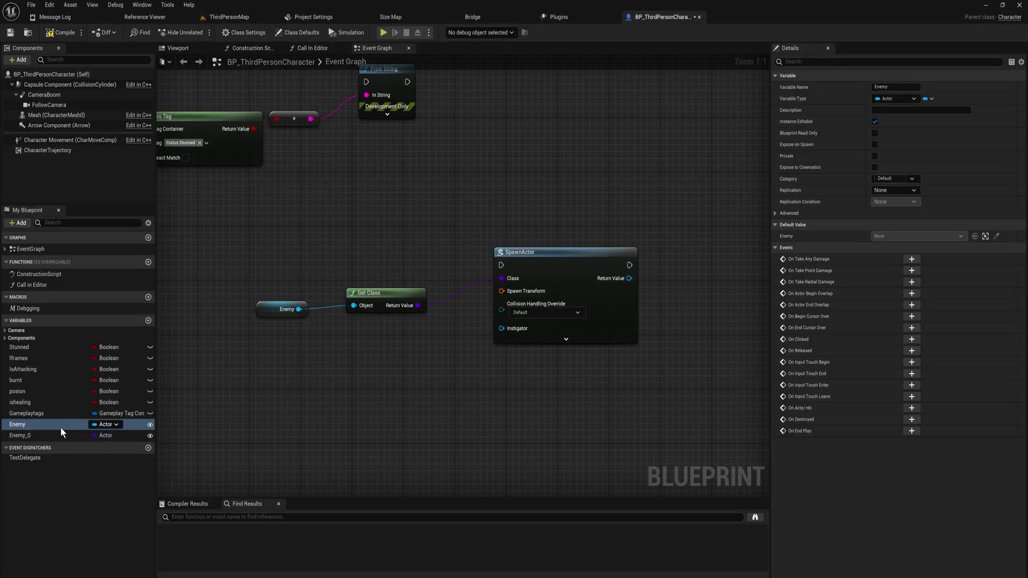
pyautogui.click(225, 18)
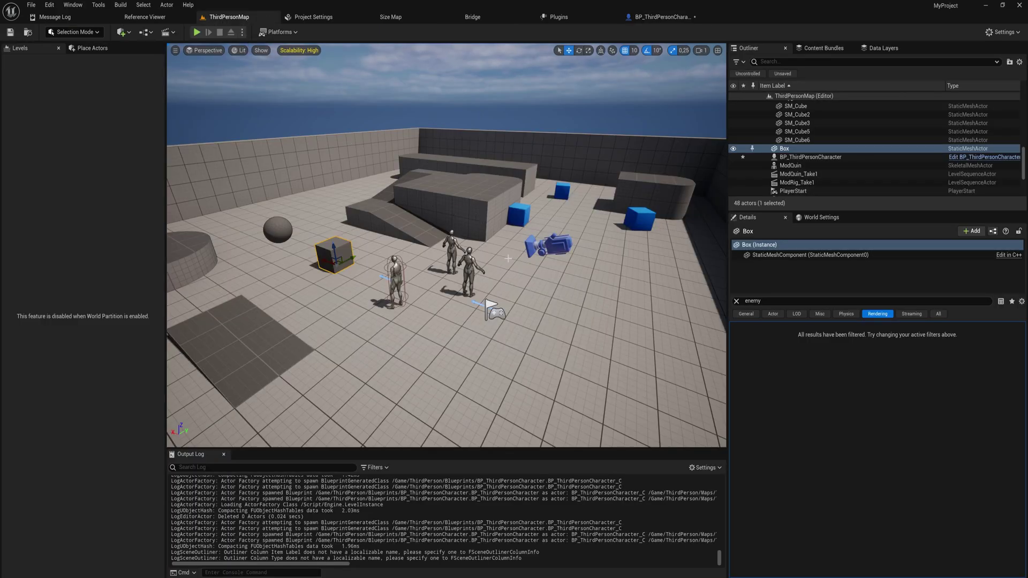
# - Focus the viewport on ModQuin, then on BP_ThirdPersonCharacter
pyautogui.click(452, 249)
pyautogui.press('f')
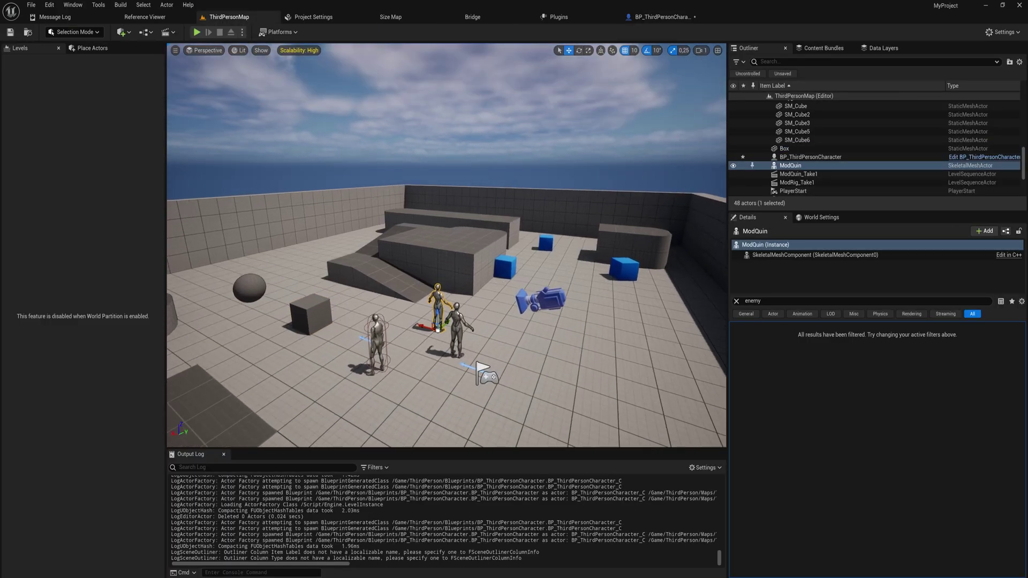
pyautogui.click(811, 157)
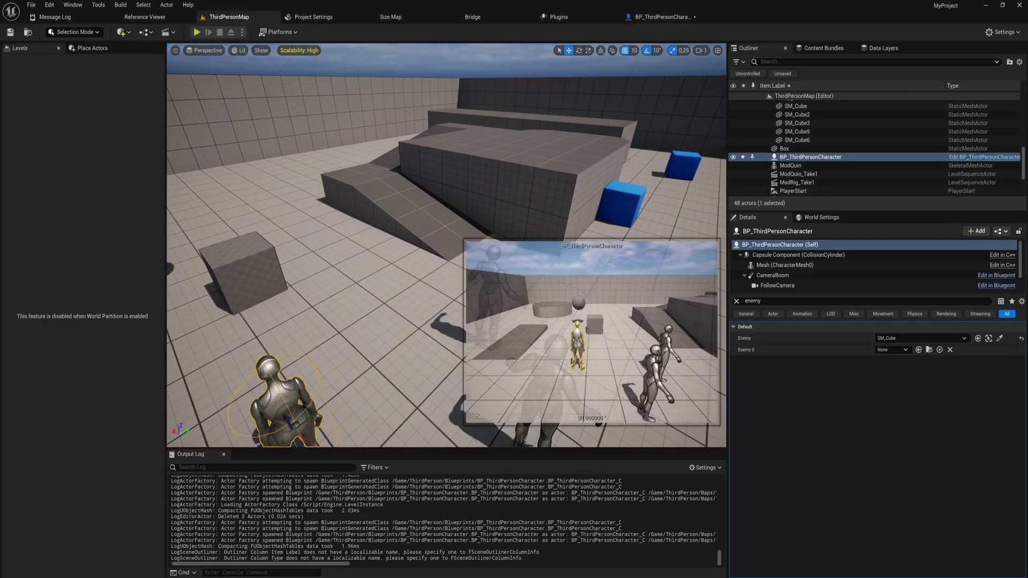
pyautogui.press('f')
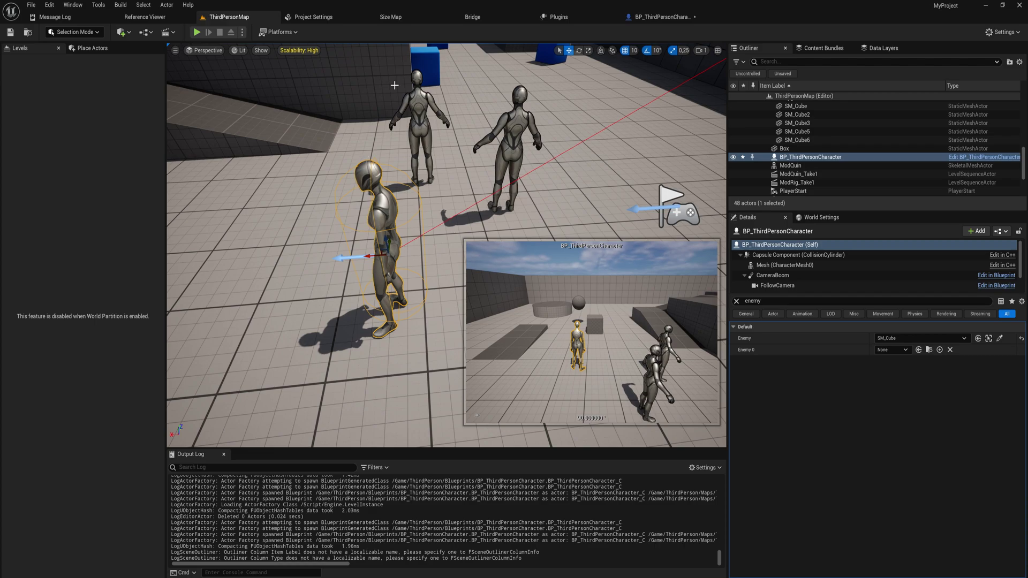
# - Delete the Enemy, Get Class and SpawnActor nodes from BP_ThirdPersonCharacter and compile
pyautogui.click(660, 17)
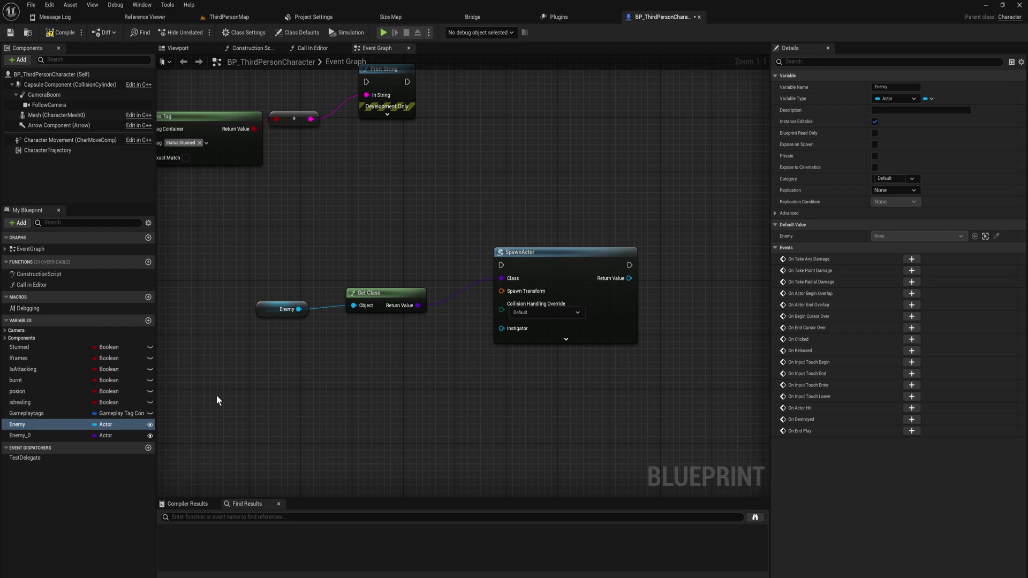
pyautogui.click(399, 382)
pyautogui.moveTo(251, 426); pyautogui.dragTo(657, 260)
pyautogui.press('Delete')
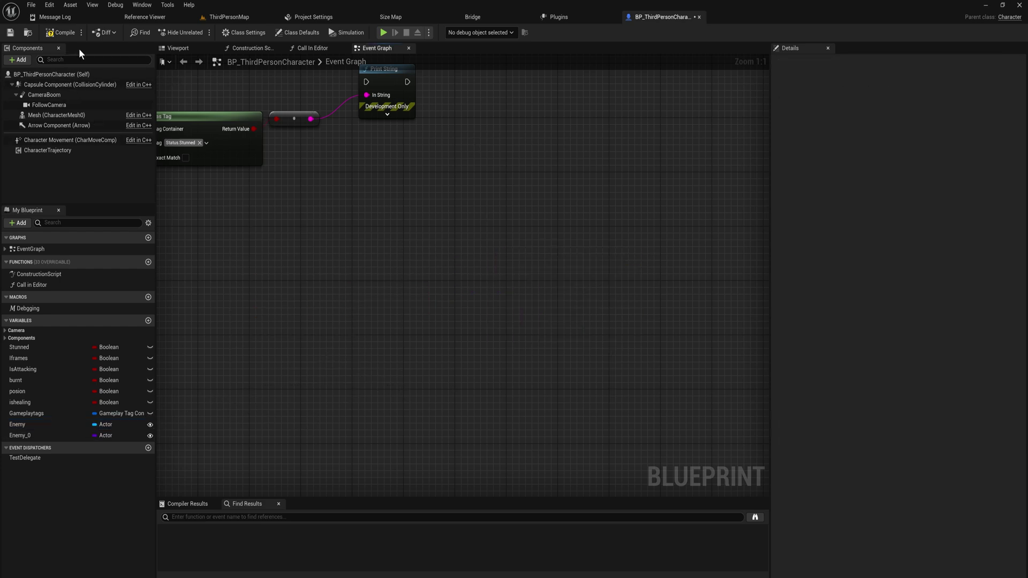
pyautogui.click(68, 38)
# - Open the BP_test blueprint from the Content Drawer's Blueprints folder
pyautogui.hotkey('ctrl', 'space')
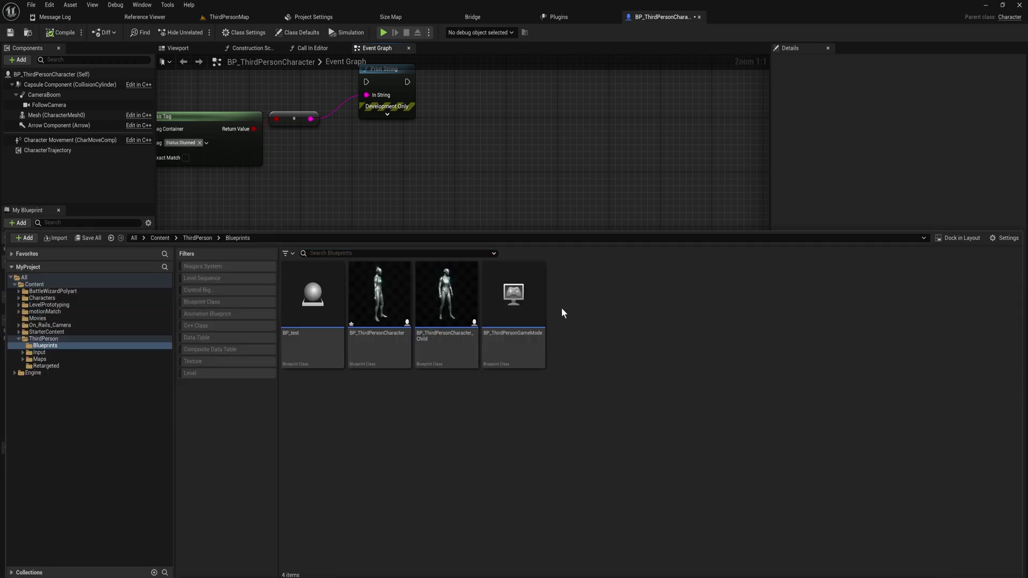
pyautogui.rightClick(562, 307)
pyautogui.click(338, 284)
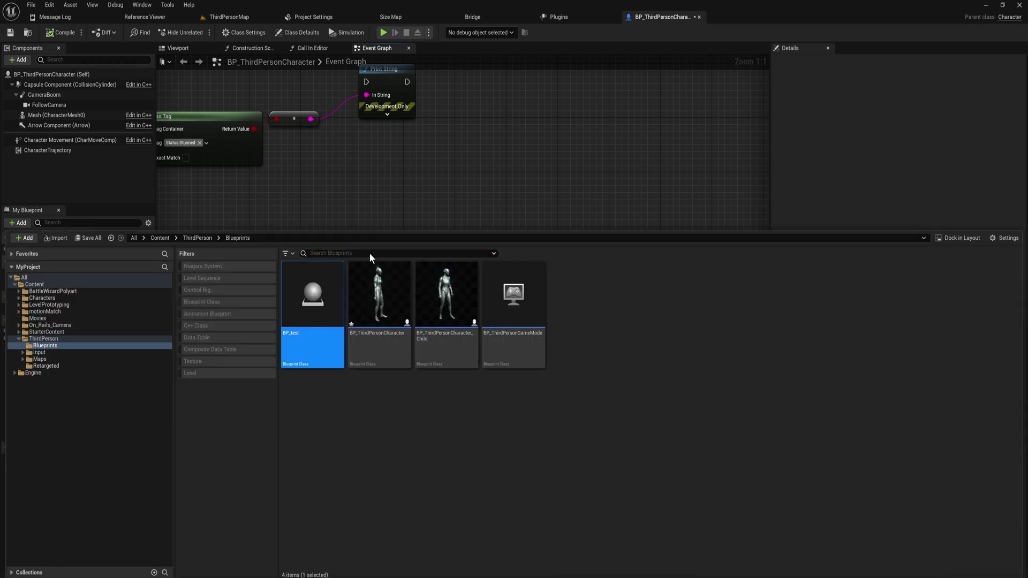
pyautogui.hotkey('ctrl', 'space')
pyautogui.moveTo(372, 194); pyautogui.dragTo(590, 416, button='right')
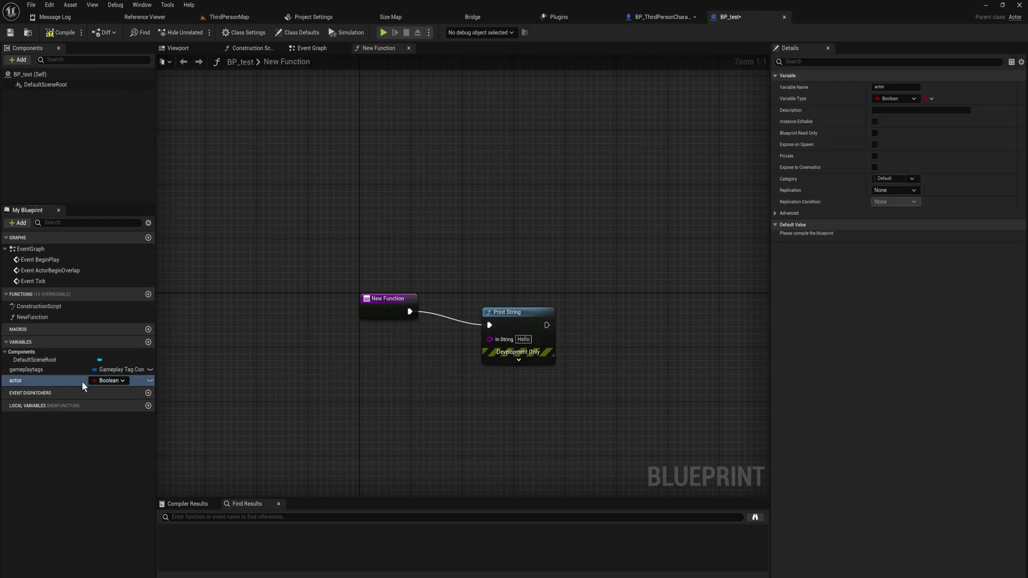
pyautogui.click(109, 380)
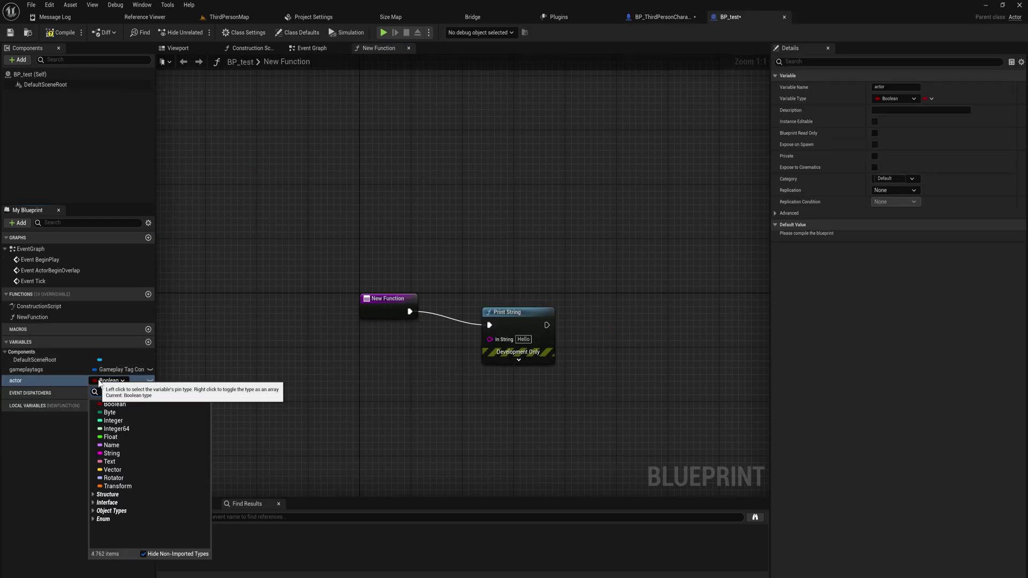
# - Set BP_test's actor variable to an Actor Object Reference and compile
pyautogui.write('actor')
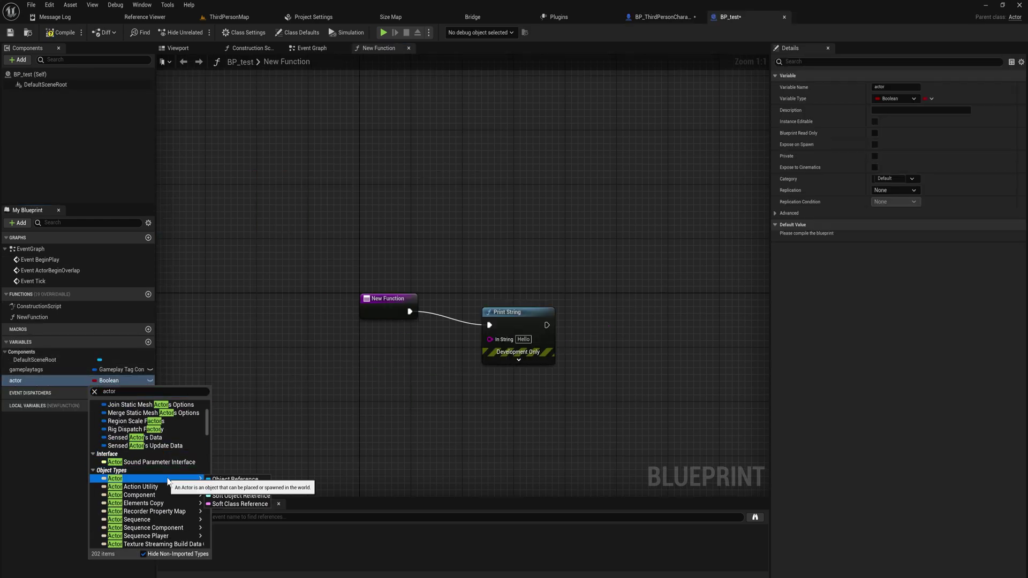
pyautogui.click(222, 481)
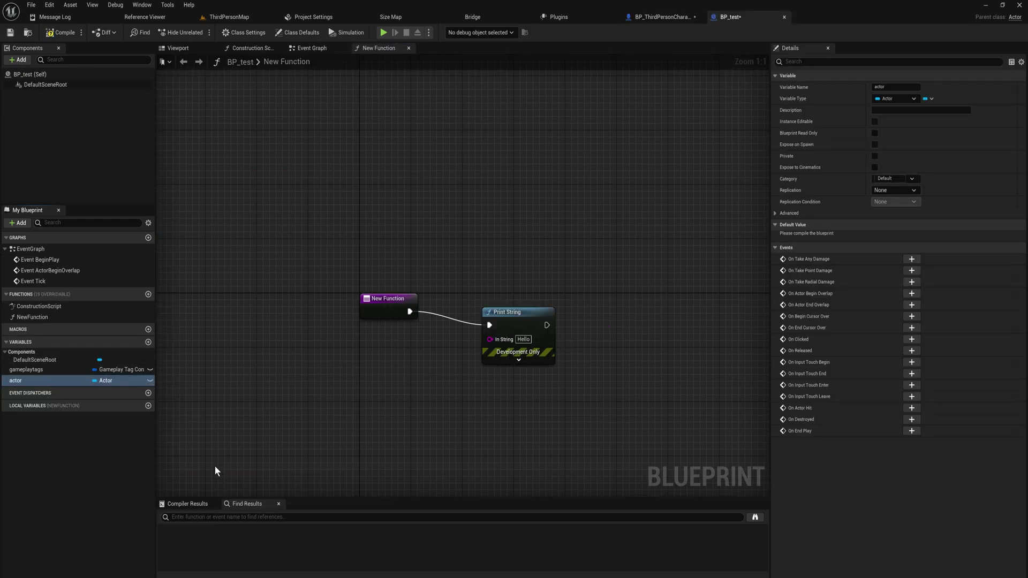
pyautogui.click(63, 32)
# - Add a Get Class node from the Actor getter and feed its class name into Print String
pyautogui.keyDown('ctrl'); pyautogui.moveTo(39, 383); pyautogui.dragTo(478, 407); pyautogui.keyUp('ctrl')
pyautogui.write('get class')
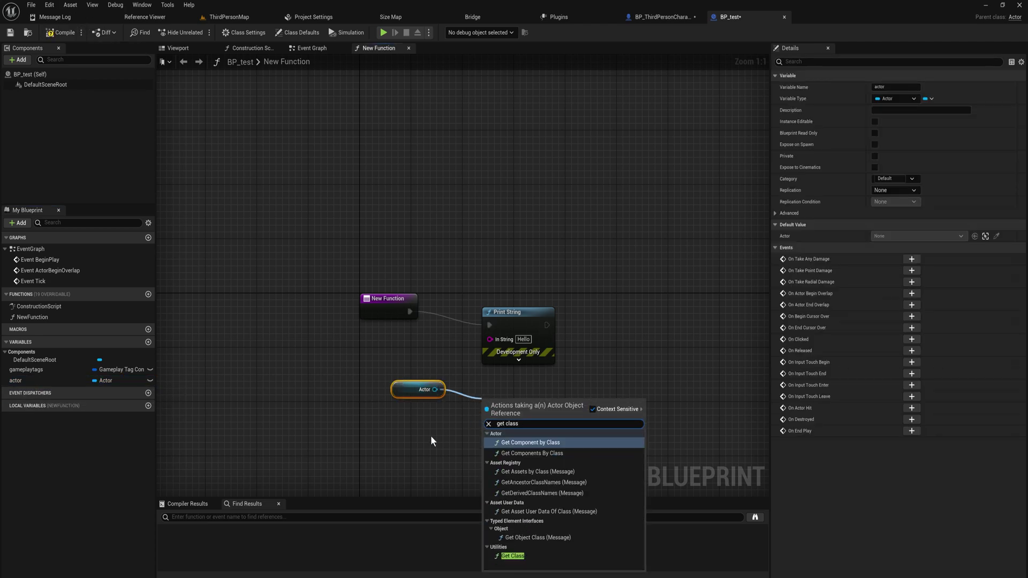
pyautogui.click(498, 555)
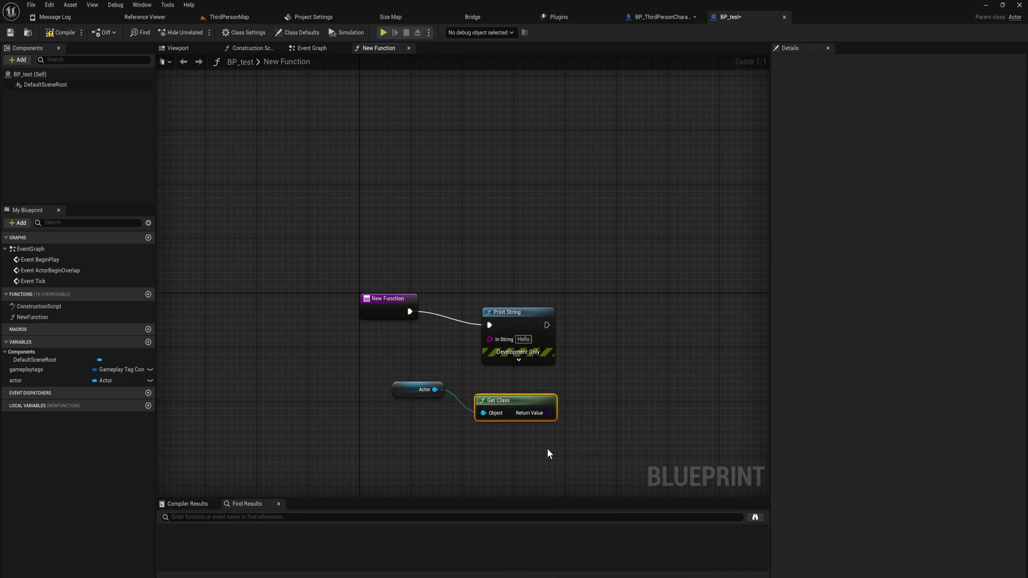
pyautogui.moveTo(548, 421); pyautogui.dragTo(639, 307)
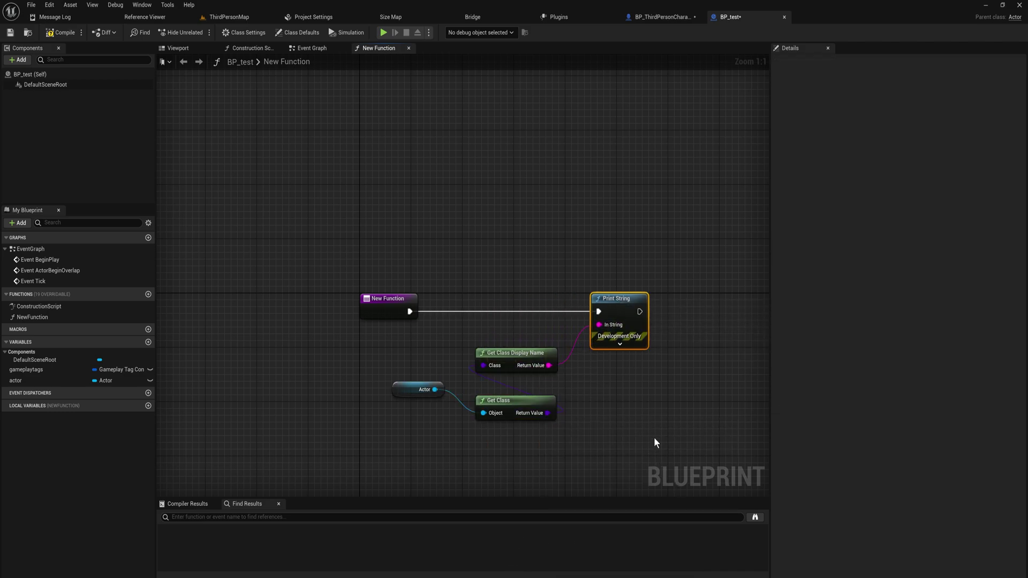
# - Move the print nodes under BeginPlay in the Event Graph, then place BP_test in the level
pyautogui.moveTo(655, 440); pyautogui.dragTo(423, 341)
pyautogui.press('Delete')
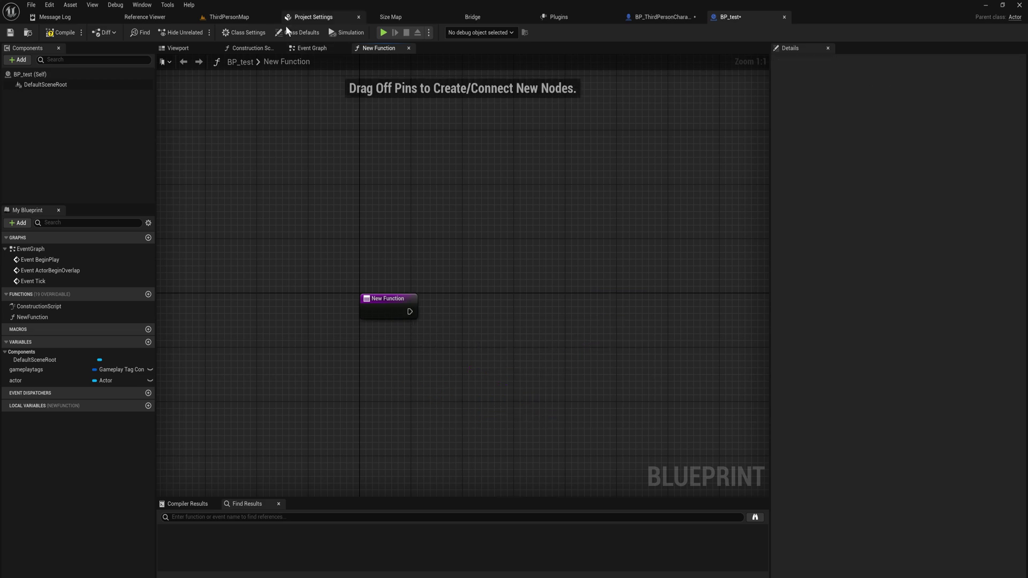
pyautogui.click(303, 50)
pyautogui.moveTo(344, 224); pyautogui.dragTo(478, 323, button='right')
pyautogui.hotkey('ctrl', 'z')
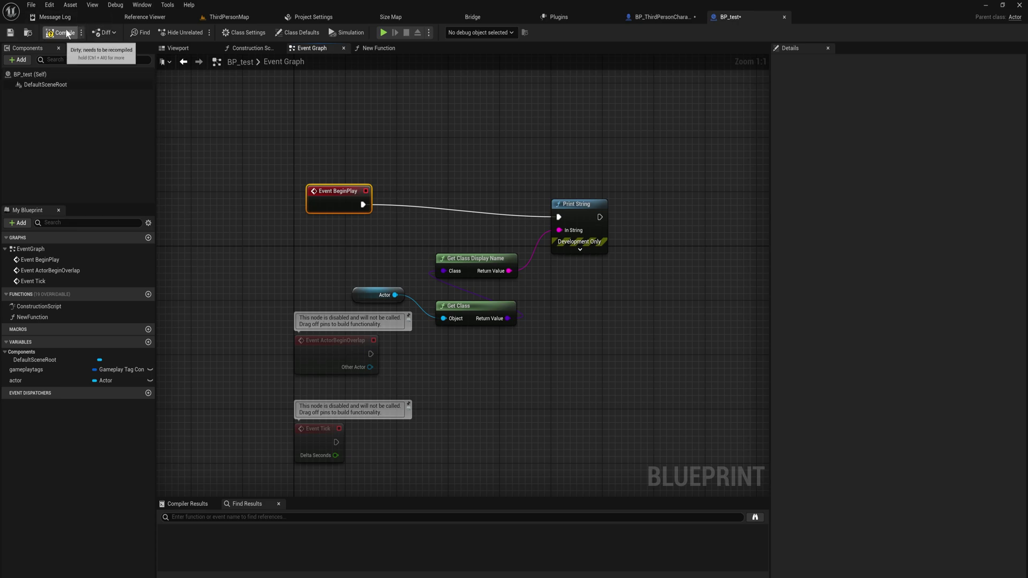
pyautogui.click(227, 17)
pyautogui.moveTo(313, 369); pyautogui.dragTo(272, 207)
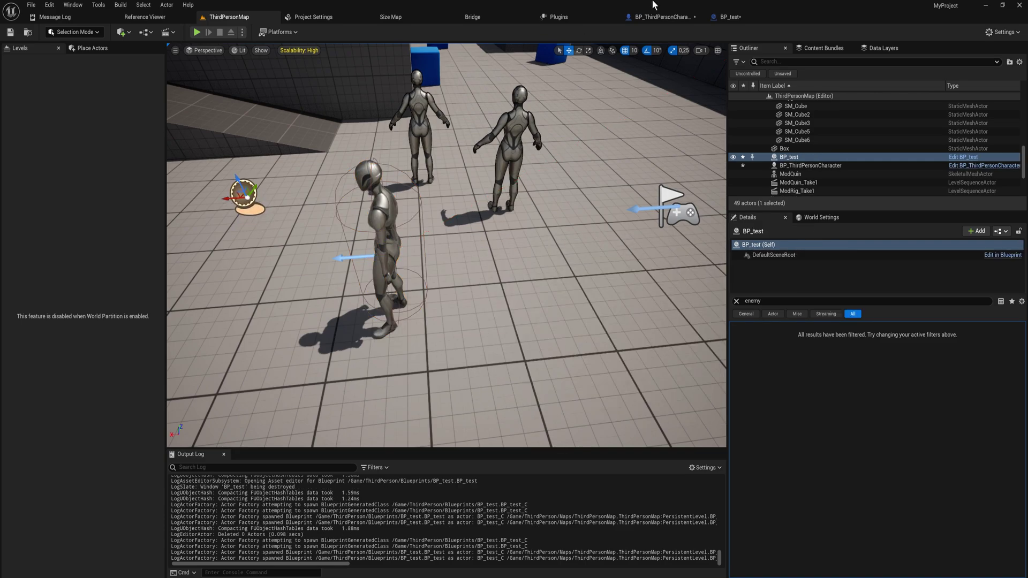
# - Make BP_test's actor variable instance editable and compile
pyautogui.click(728, 16)
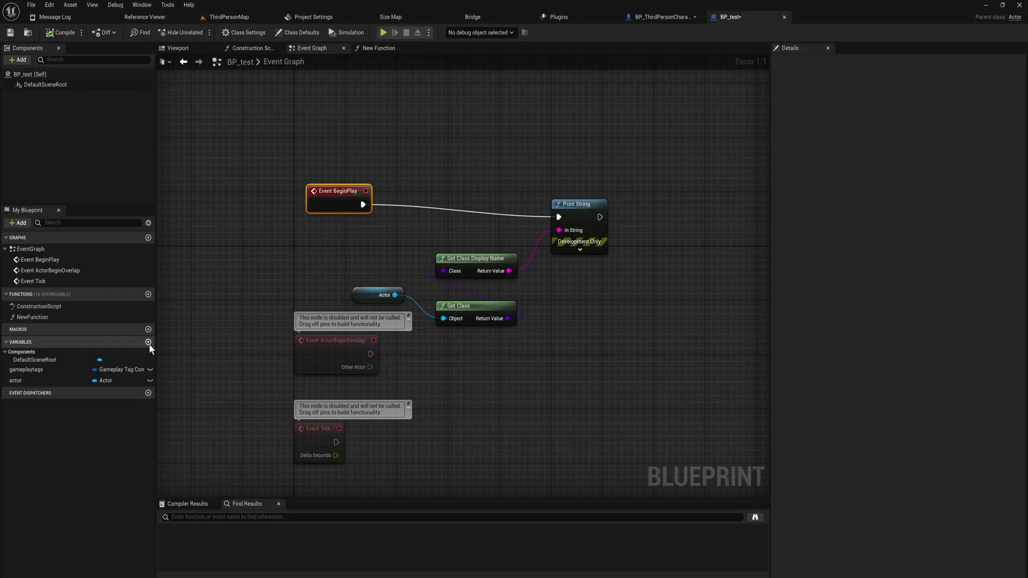
pyautogui.click(149, 381)
pyautogui.click(63, 32)
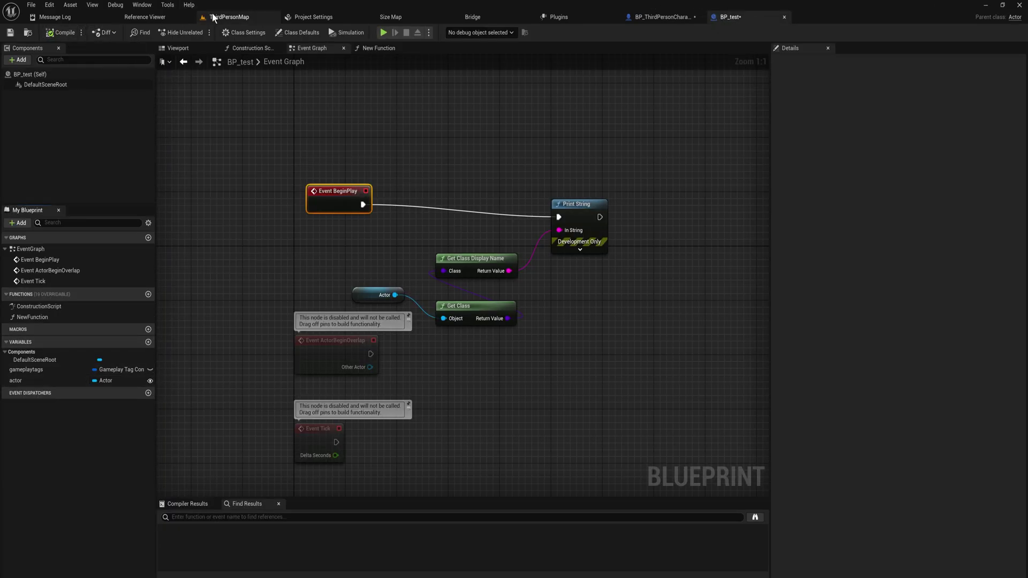
pyautogui.click(229, 17)
# - Set BP_test's Actor to BP_ThirdPersonCharacter and play-test the printed class name
pyautogui.click(996, 361)
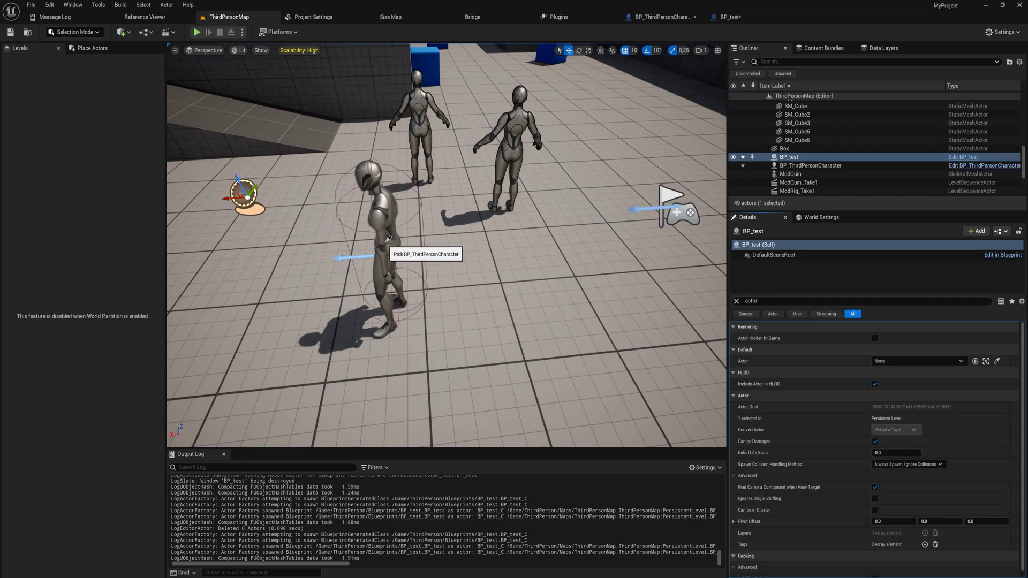
pyautogui.click(389, 238)
pyautogui.moveTo(389, 239); pyautogui.dragTo(389, 311, button='right')
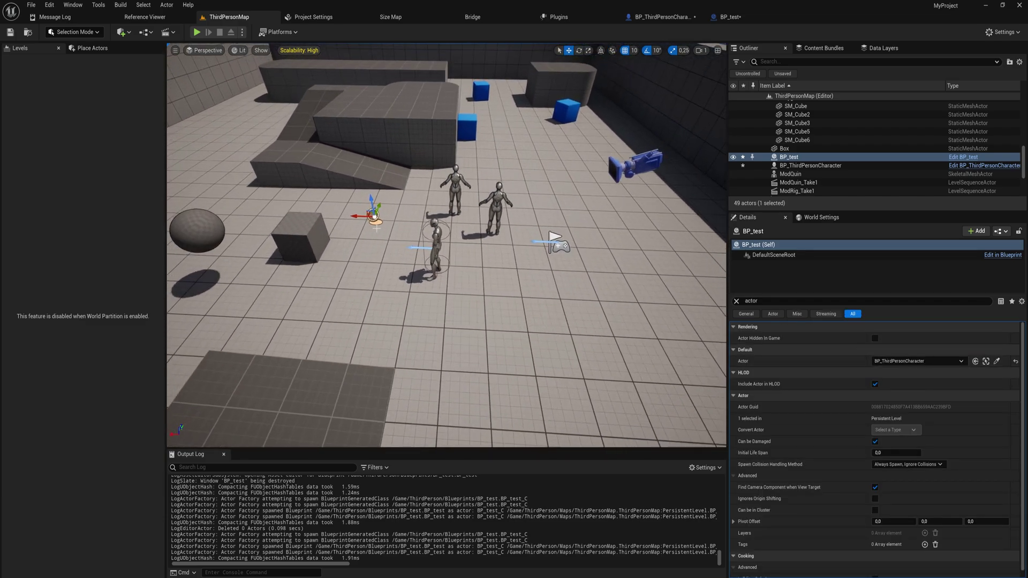
pyautogui.click(198, 32)
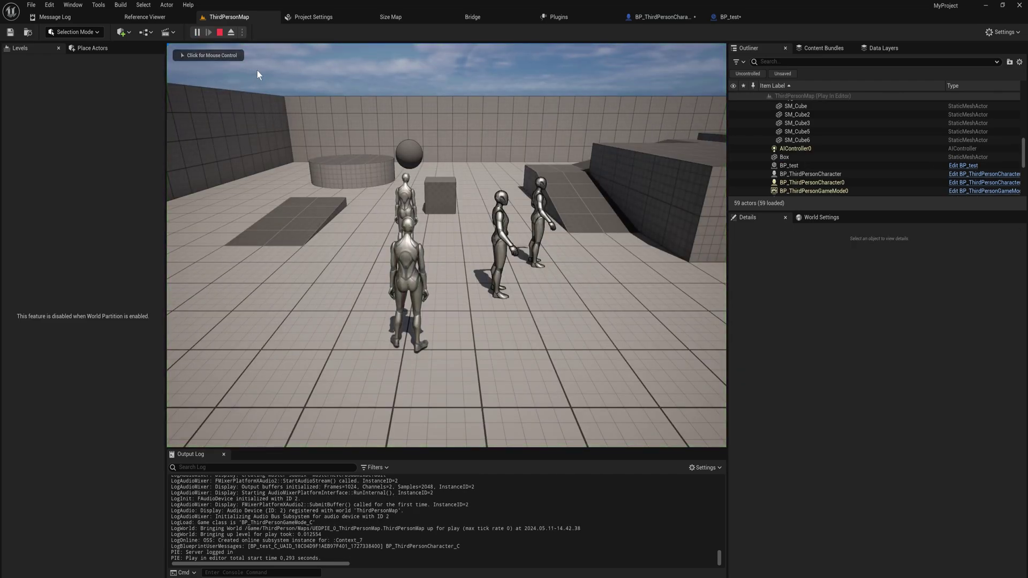
pyautogui.press('Escape')
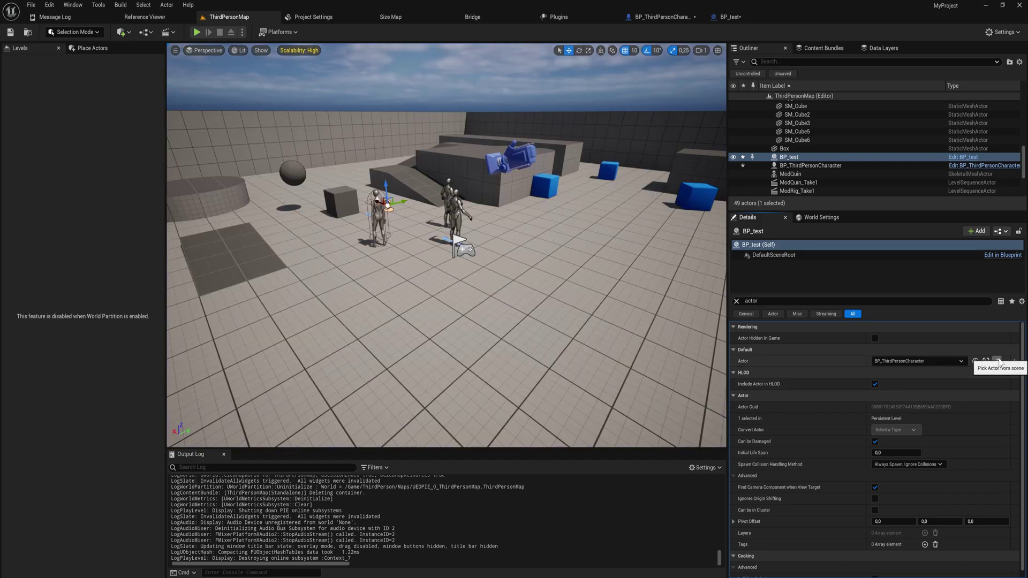
# - Play-test again with the Actor set to SM_Cube4, then to quinrig
pyautogui.click(997, 361)
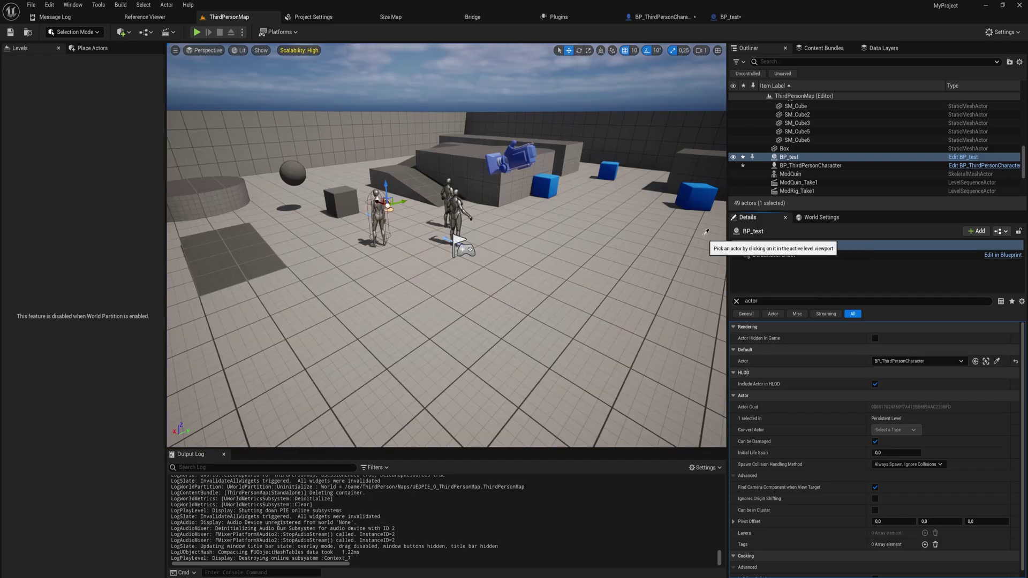
pyautogui.click(546, 181)
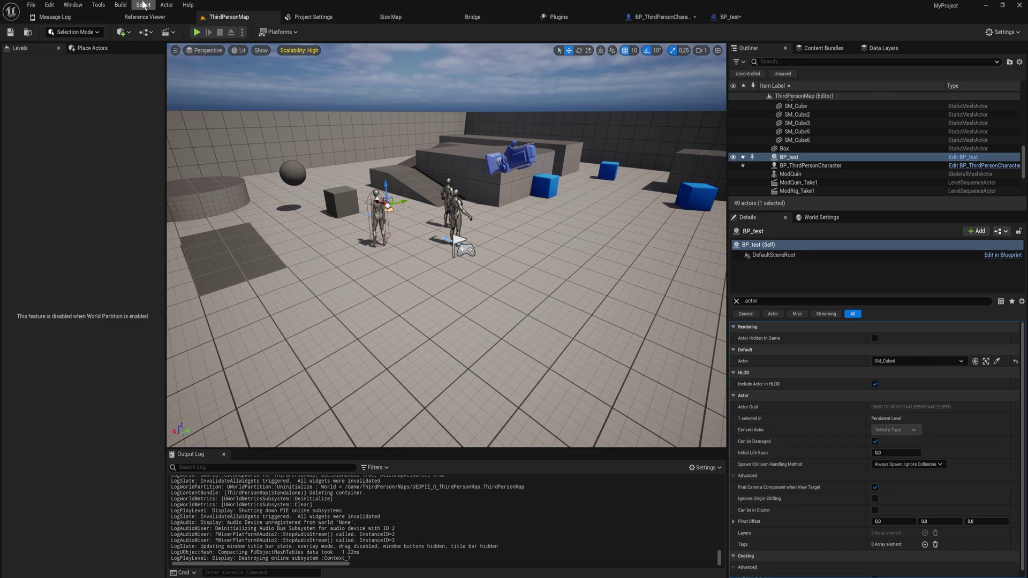
pyautogui.click(197, 32)
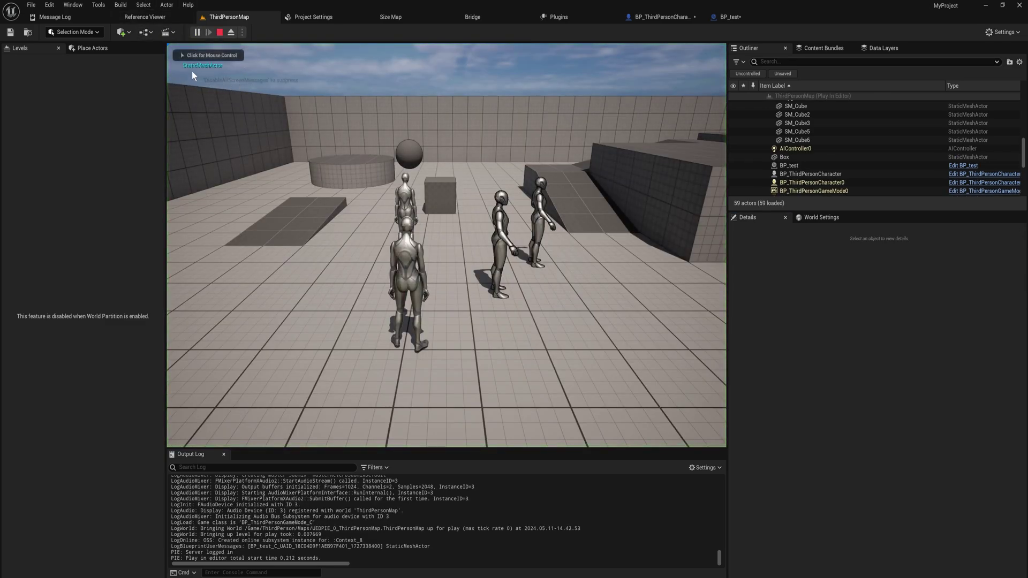
pyautogui.press('Escape')
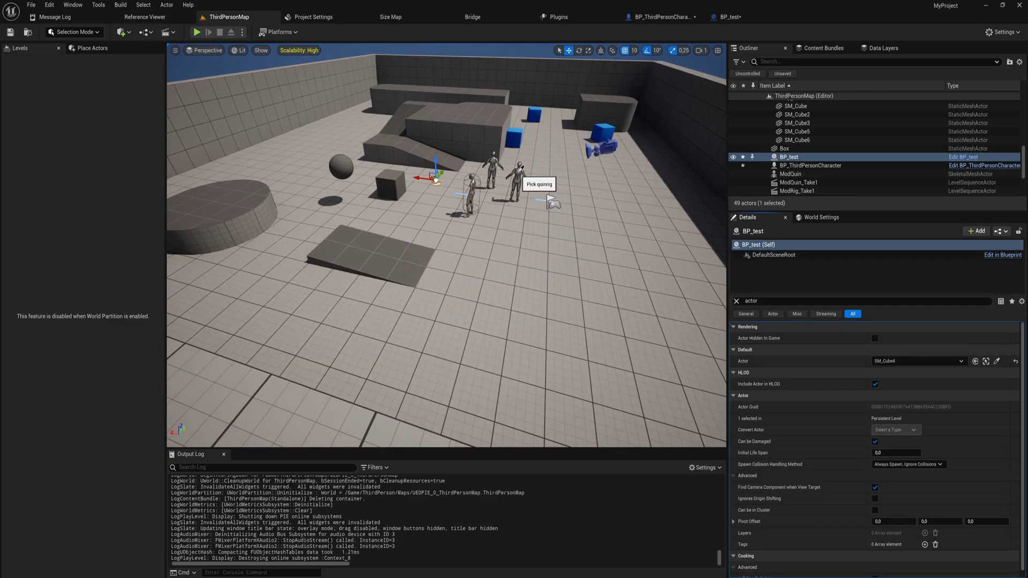
pyautogui.click(520, 171)
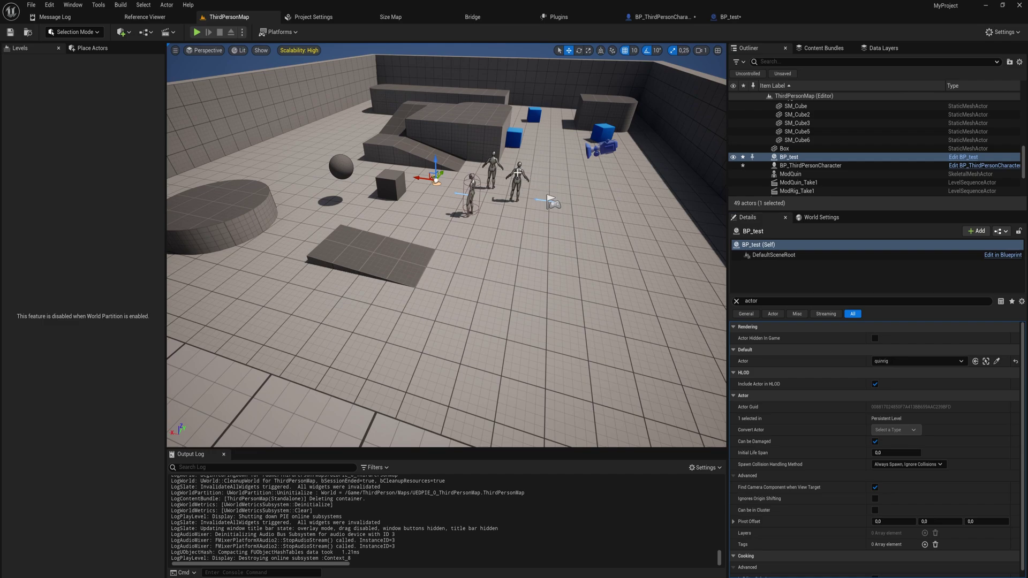
pyautogui.click(198, 32)
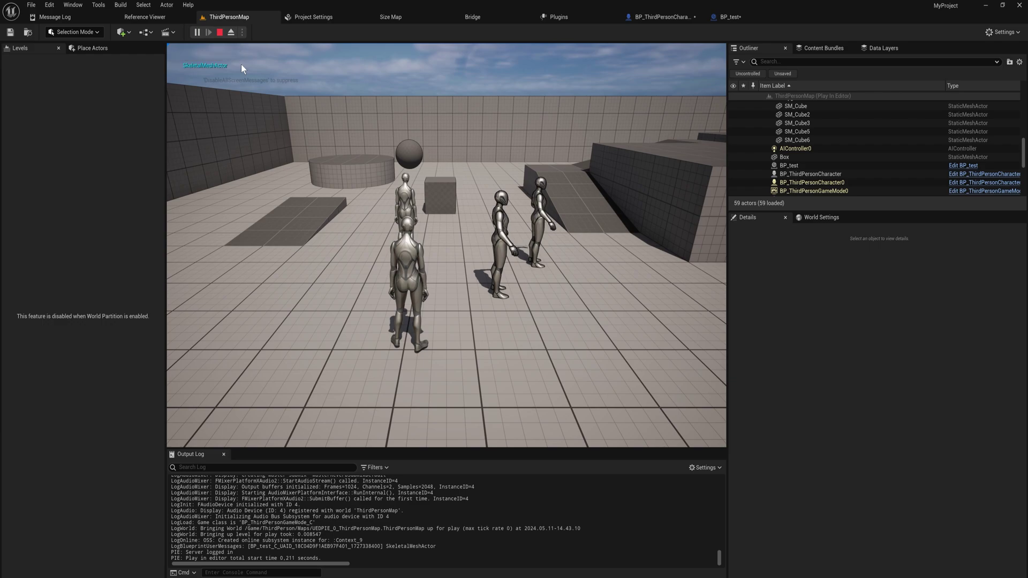
pyautogui.press('Escape')
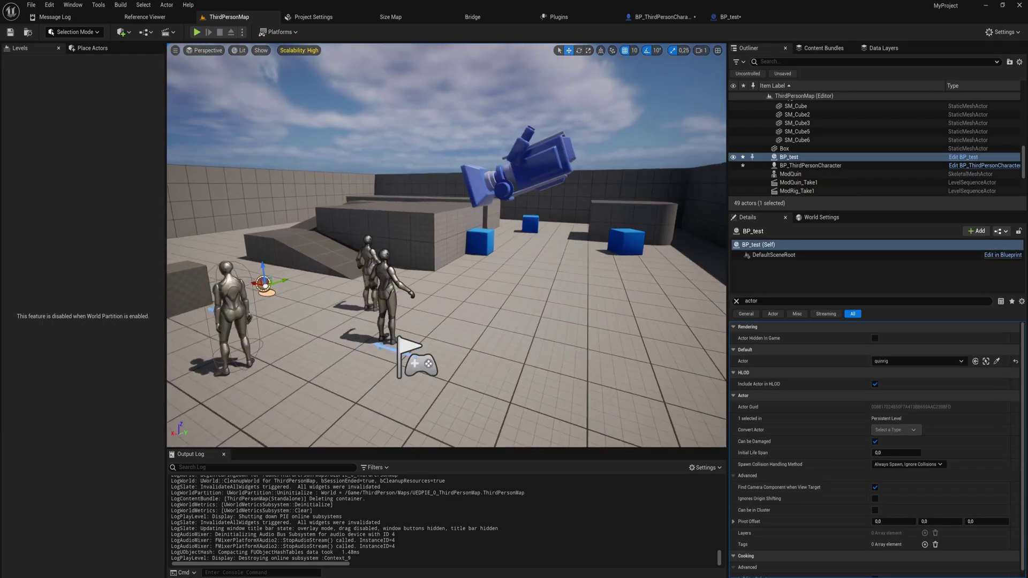
pyautogui.moveTo(439, 196); pyautogui.dragTo(439, 196, button='right')
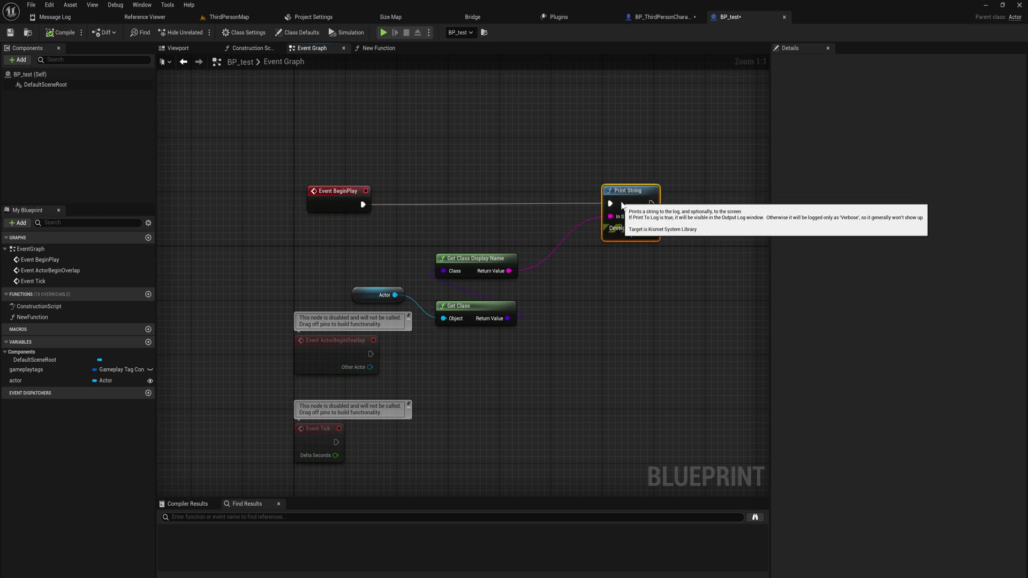
# - Replace the print nodes with a SpawnActor node off BeginPlay, its Class fed by Get Class
pyautogui.moveTo(623, 201); pyautogui.dragTo(623, 207)
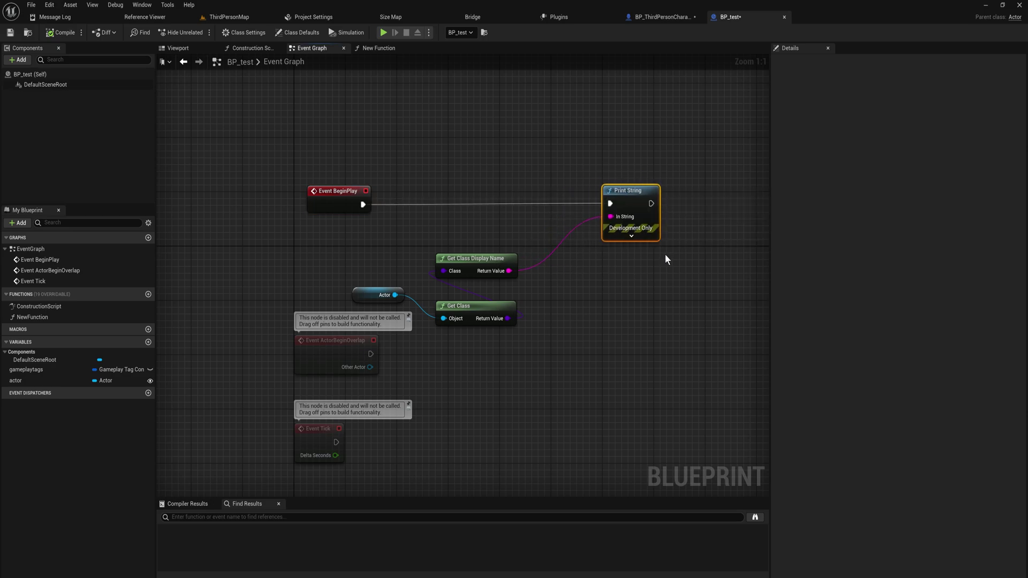
pyautogui.moveTo(666, 260); pyautogui.dragTo(432, 208)
pyautogui.press('Delete')
pyautogui.moveTo(363, 204); pyautogui.dragTo(494, 218)
pyautogui.write('spawn')
pyautogui.press('Return')
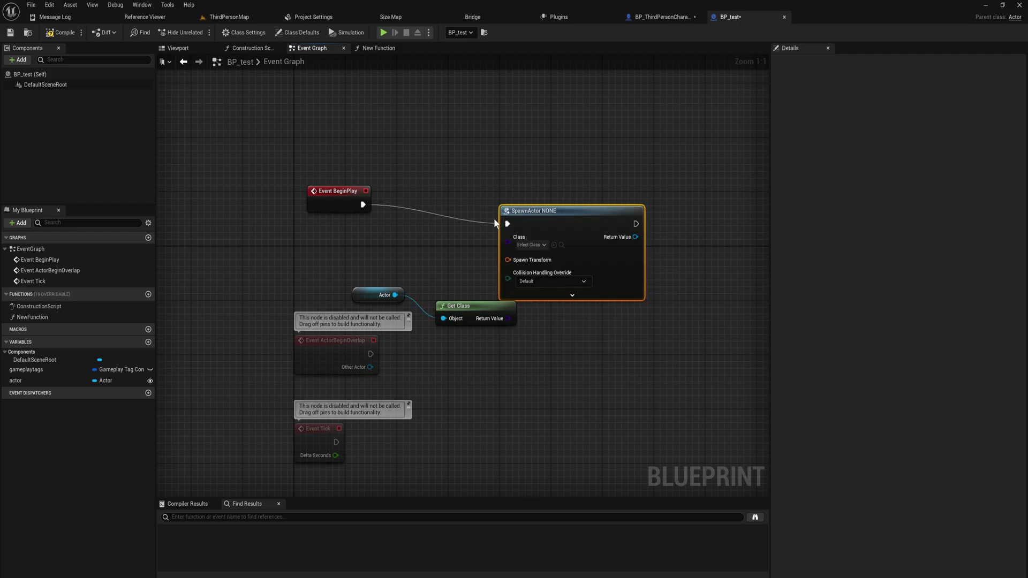
pyautogui.moveTo(527, 211); pyautogui.dragTo(579, 183)
pyautogui.moveTo(508, 318); pyautogui.dragTo(559, 210)
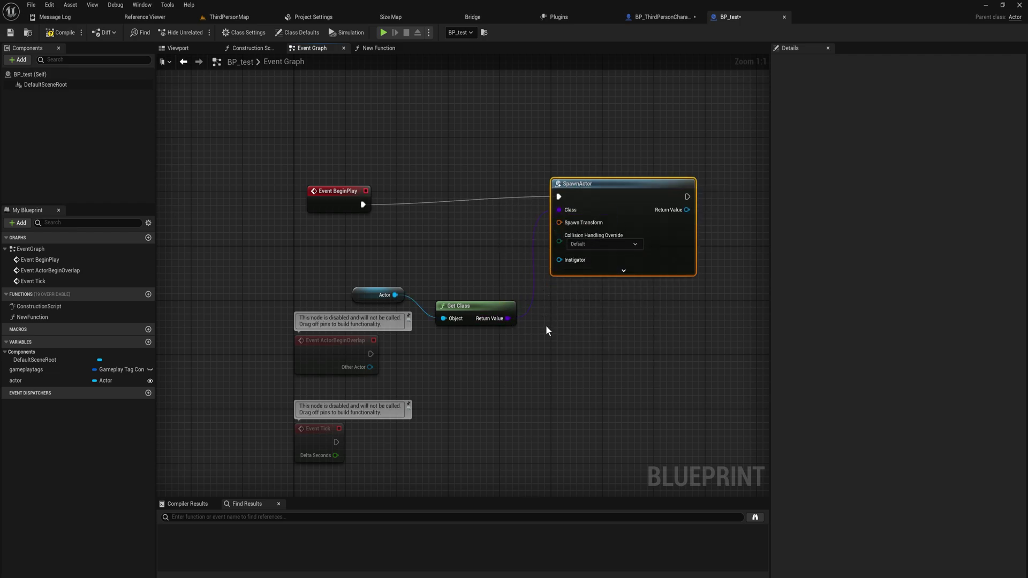
# - Add Get Actor Transform and wire it into SpawnActor's Spawn Transform
pyautogui.rightClick(547, 327)
pyautogui.write('get transform')
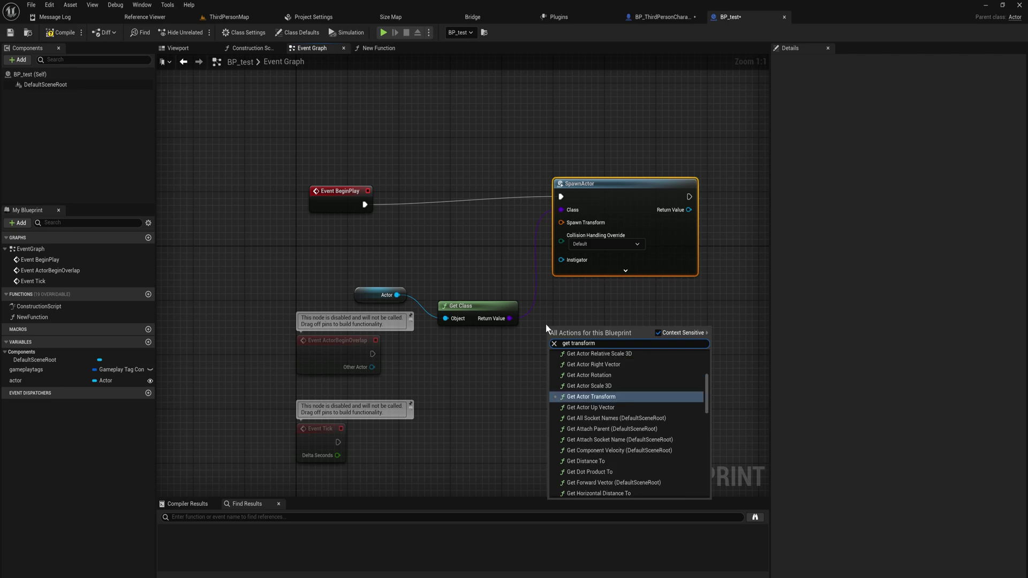
pyautogui.press('Return')
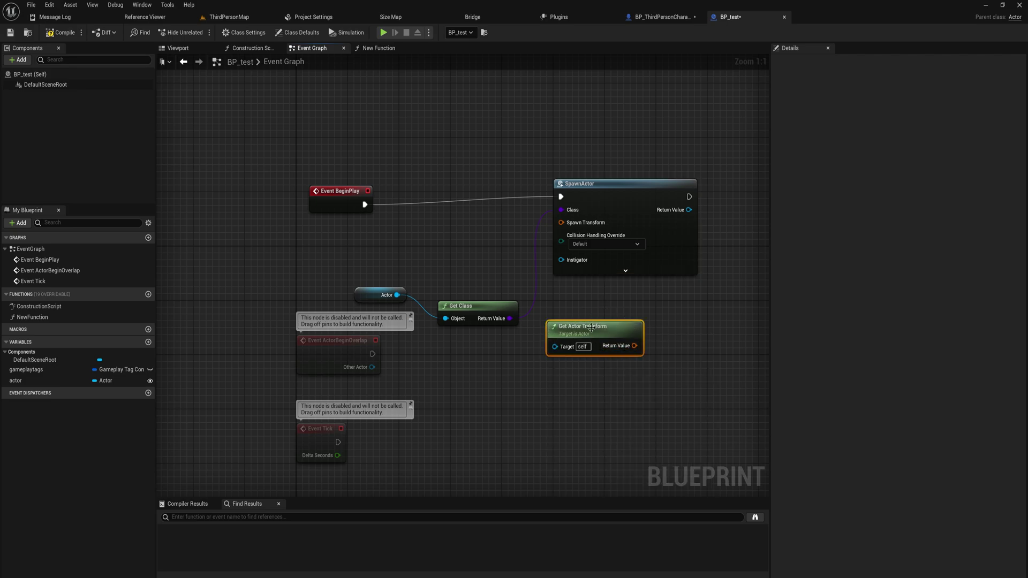
pyautogui.moveTo(634, 349); pyautogui.dragTo(561, 223)
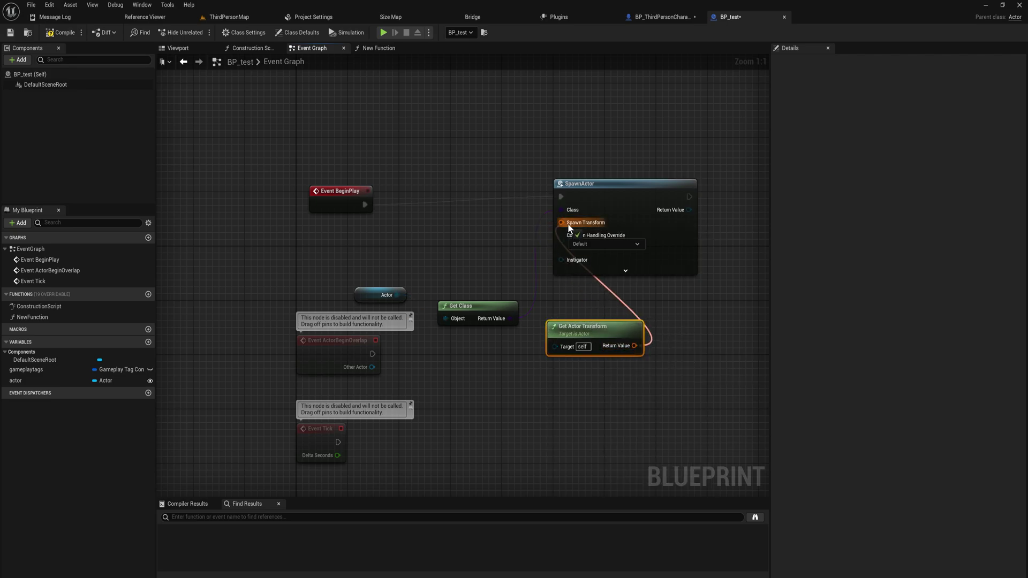
# - Add a Sphere component to BP_test in the Viewport, then return to the Event Graph
pyautogui.click(177, 48)
pyautogui.click(17, 60)
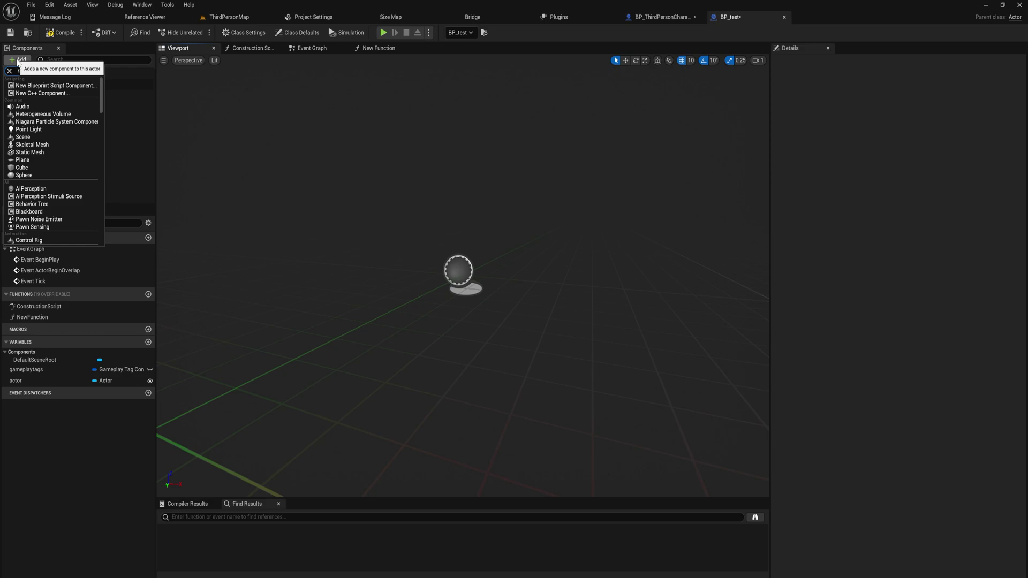
pyautogui.click(24, 175)
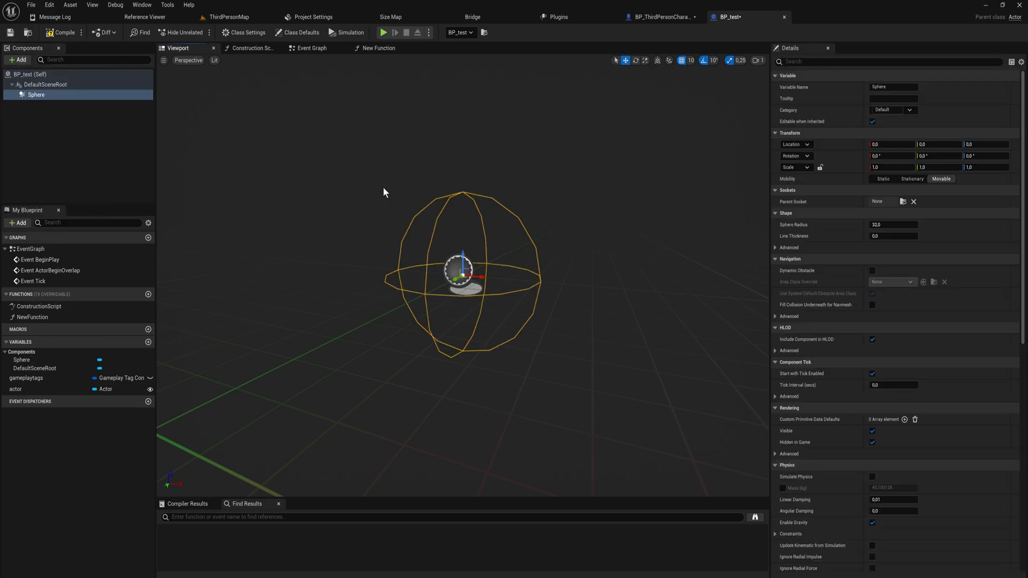
pyautogui.click(311, 48)
pyautogui.moveTo(500, 244); pyautogui.dragTo(504, 178, button='right')
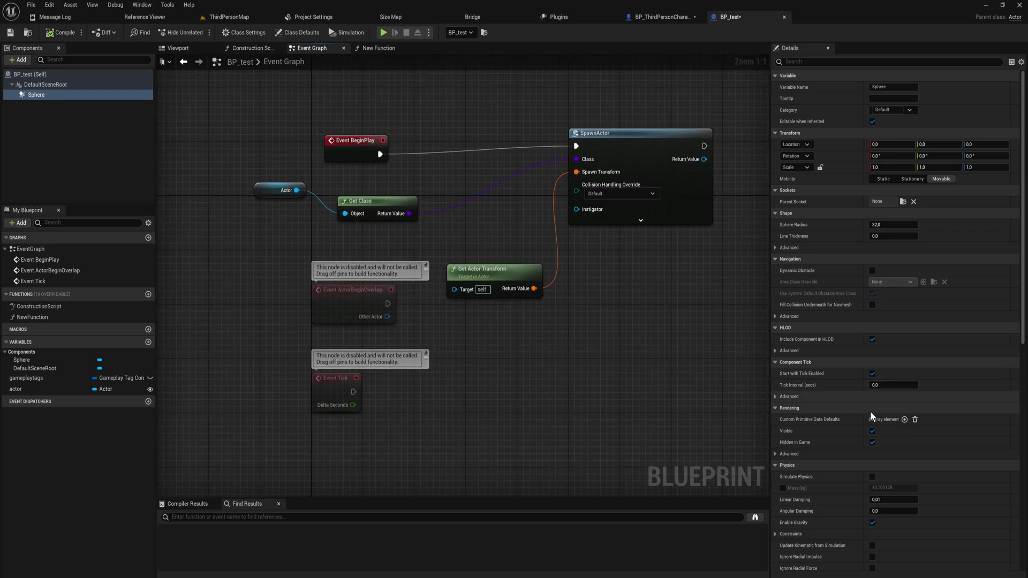
# - Show the Sphere in game and trigger SpawnActor from Event ActorBeginOverlap instead of BeginPlay
pyautogui.click(873, 443)
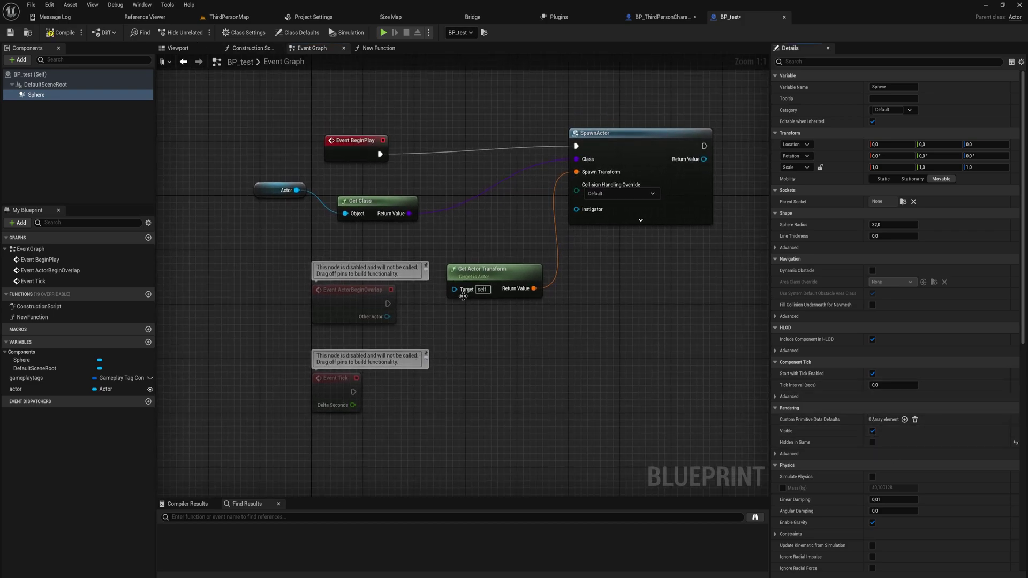
pyautogui.rightClick(488, 368)
pyautogui.write('begin overlap')
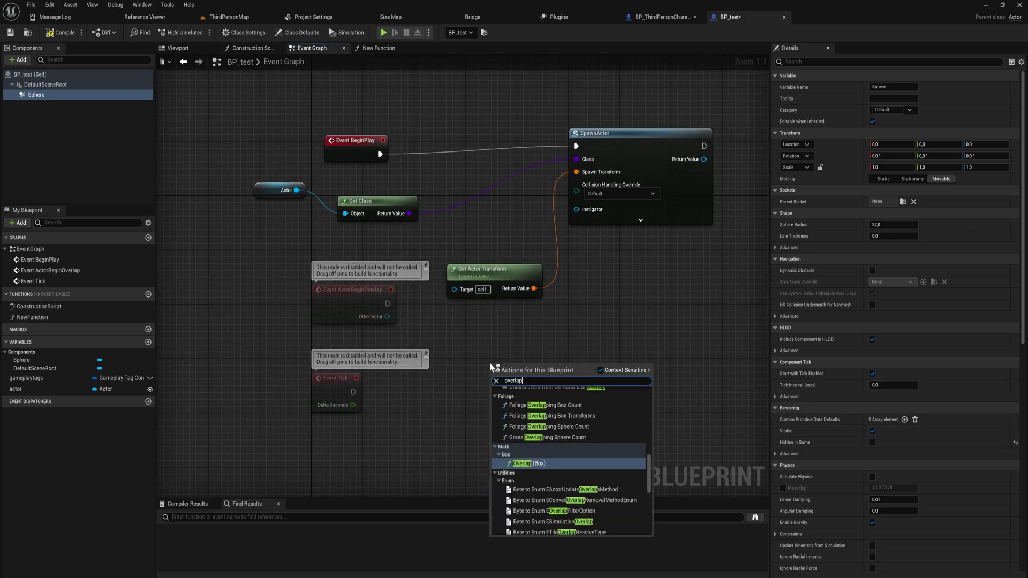
pyautogui.click(565, 402)
pyautogui.moveTo(535, 458); pyautogui.dragTo(545, 252)
pyautogui.keyDown('alt'); pyautogui.click(374, 259); pyautogui.keyUp('alt')
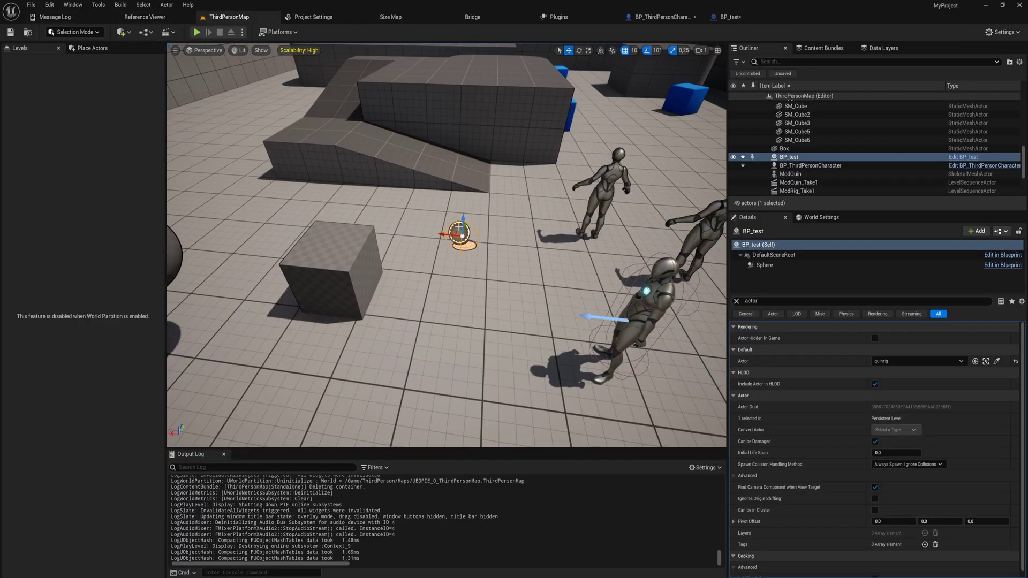
# - In ThirdPersonMap, move BP_test across the floor next to the box
pyautogui.click(230, 17)
pyautogui.moveTo(445, 246); pyautogui.dragTo(498, 248, button='right')
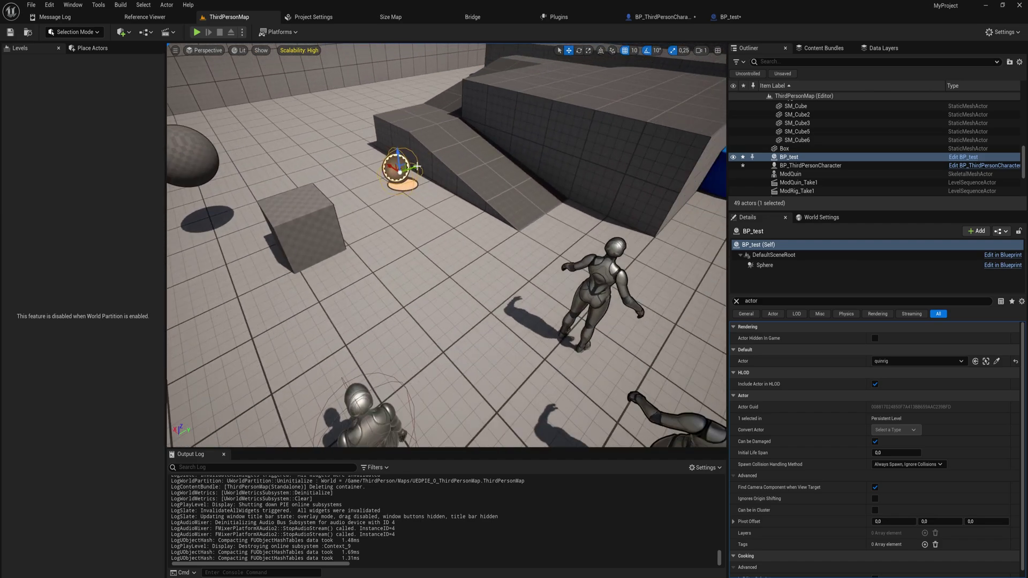
pyautogui.moveTo(408, 168); pyautogui.dragTo(373, 222)
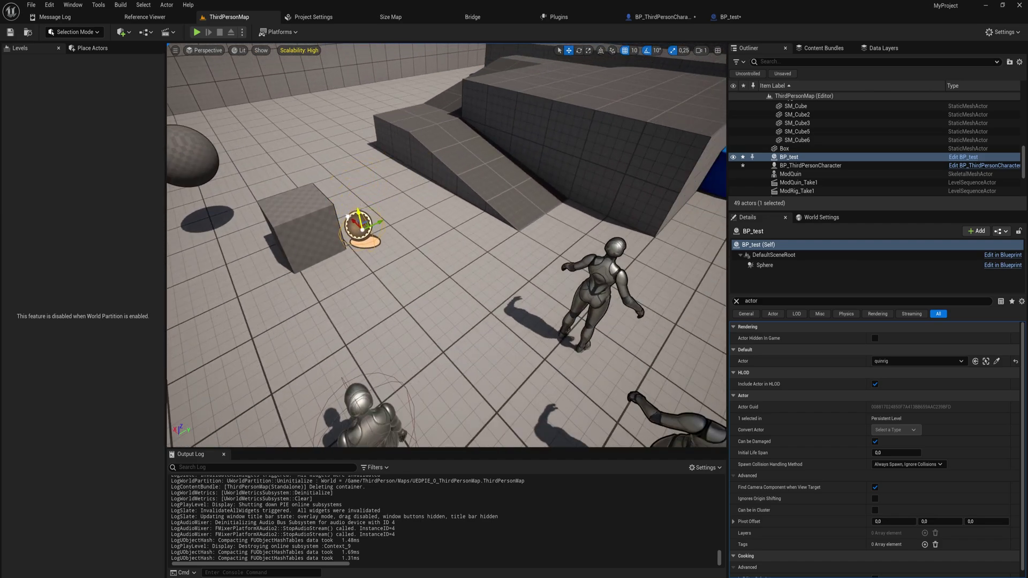
pyautogui.press('f')
pyautogui.moveTo(438, 255); pyautogui.dragTo(438, 276)
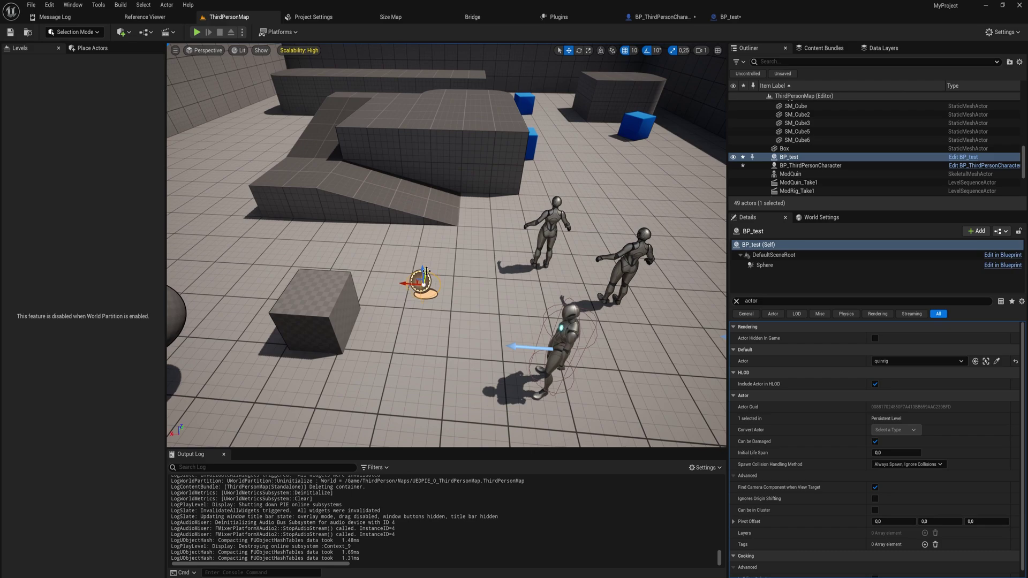
pyautogui.moveTo(439, 275)
pyautogui.mouseDown(button='right')
pyautogui.moveTo(423, 277)
pyautogui.moveTo(438, 268)
pyautogui.mouseUp(button='right')
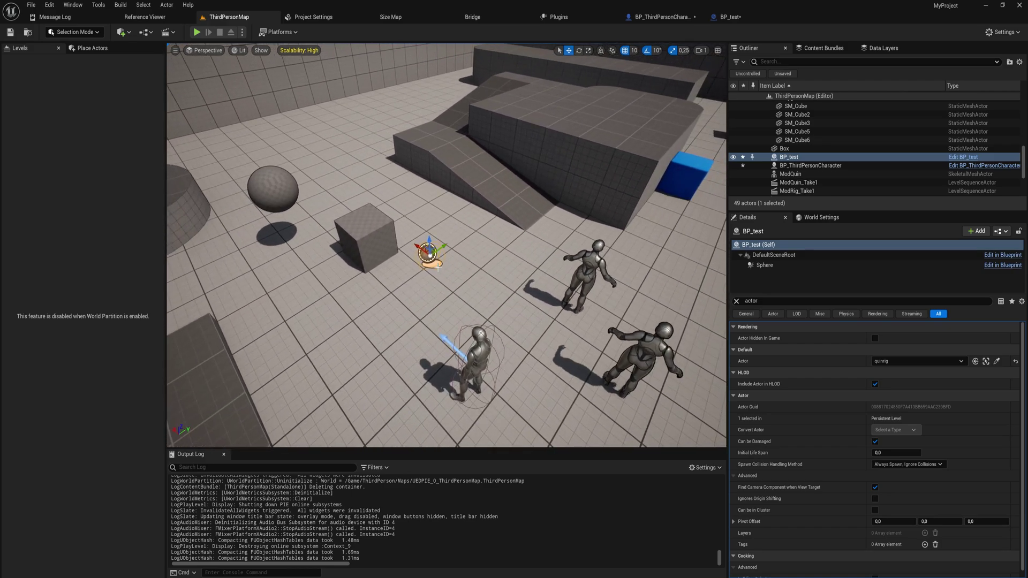
# - Pick the Sphere in the level as BP_test's Actor value and start a play test
pyautogui.click(998, 361)
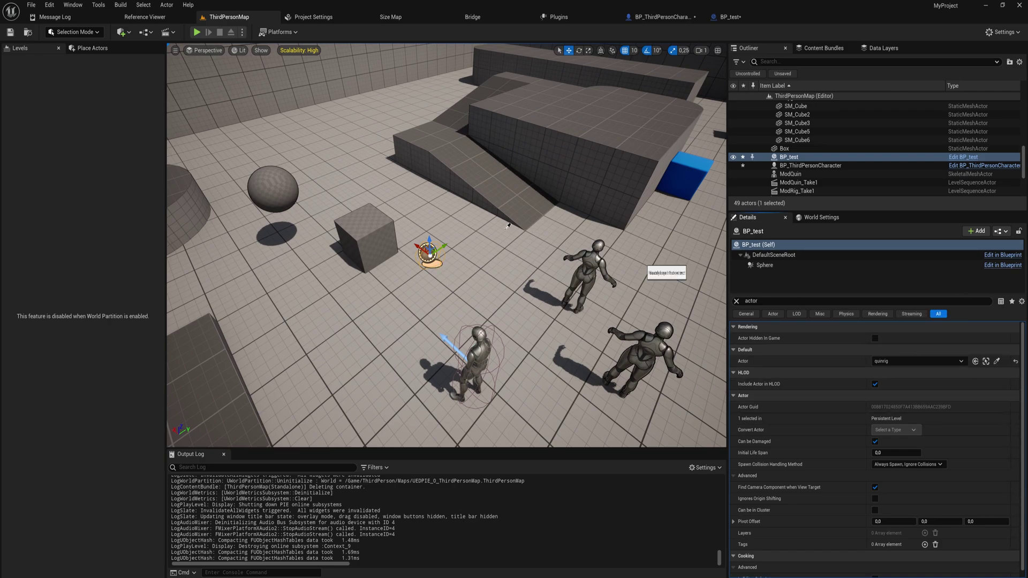
pyautogui.click(275, 183)
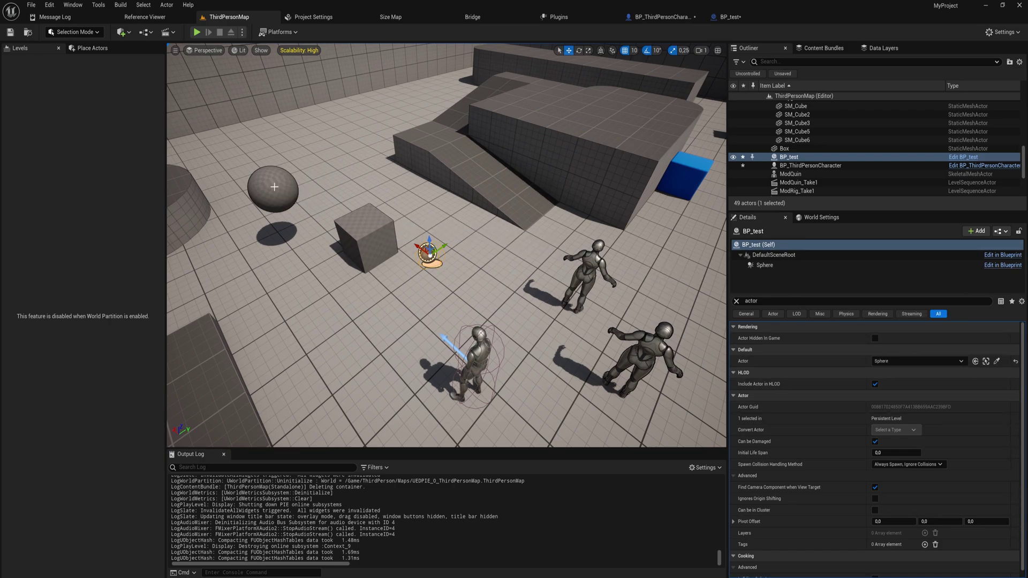
pyautogui.click(196, 32)
pyautogui.press('w')
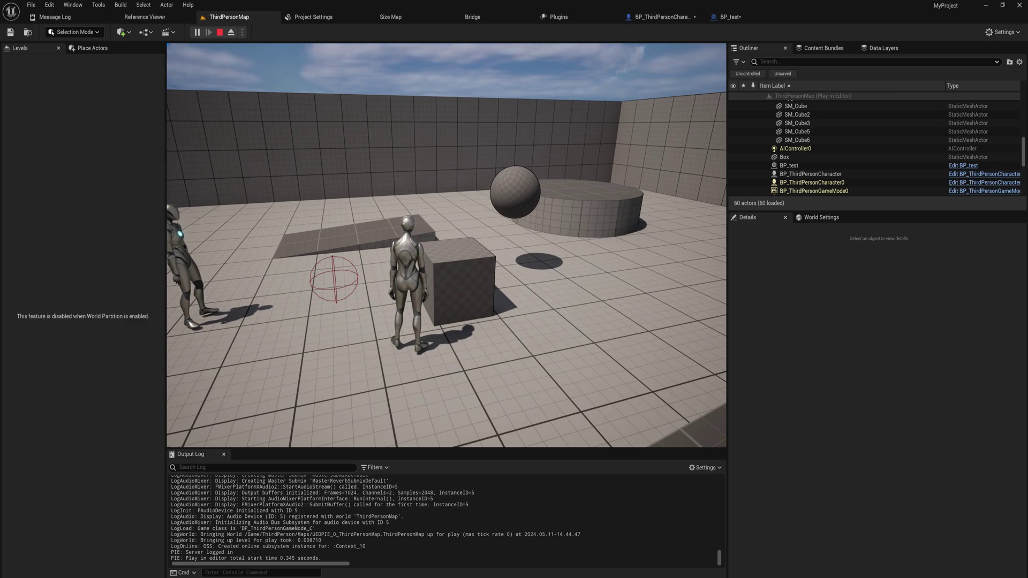
pyautogui.press('Escape')
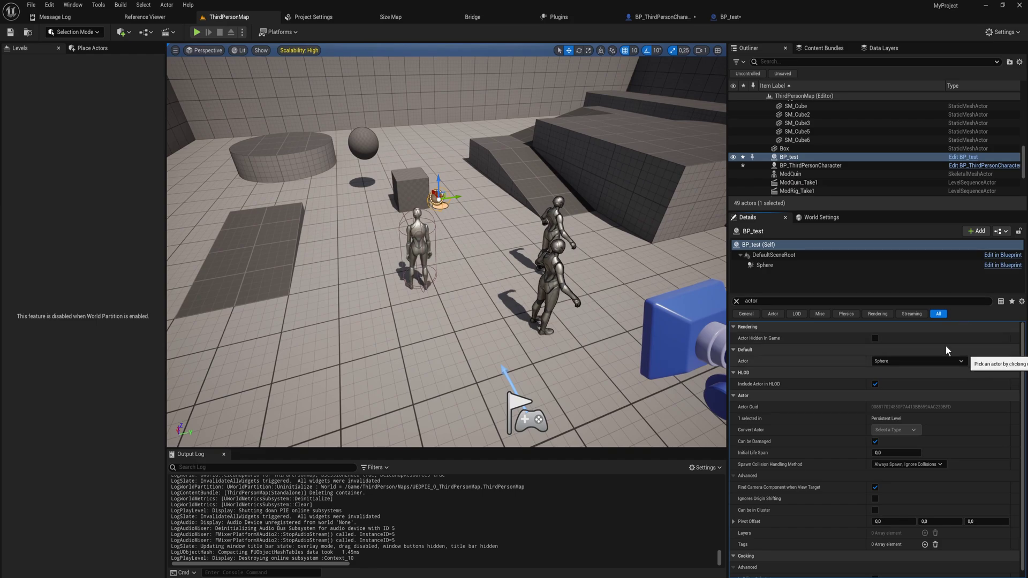
# - Set the Actor value to BP_ThirdPersonCharacter and walk into BP_test during play
pyautogui.click(418, 250)
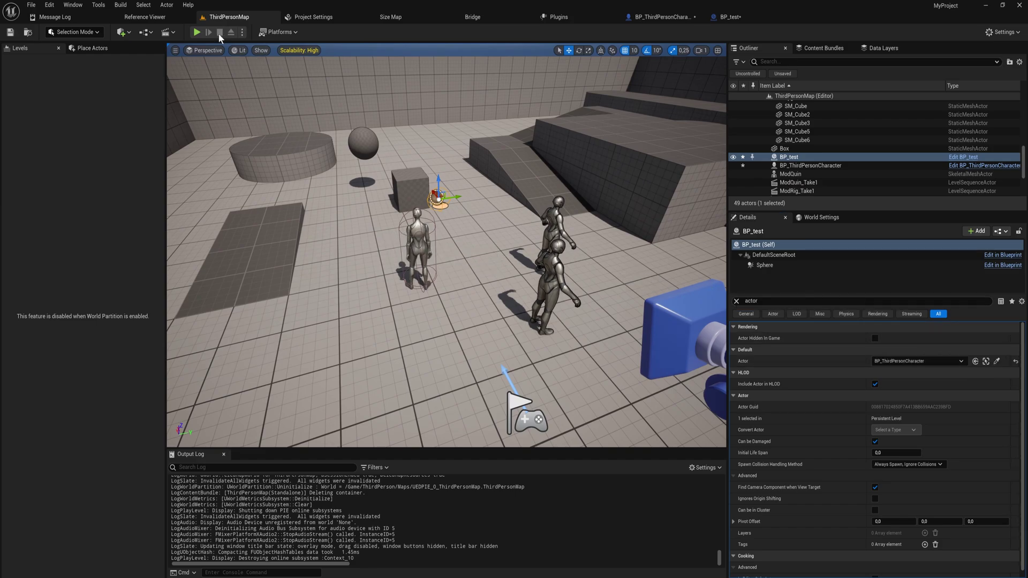
pyautogui.click(196, 33)
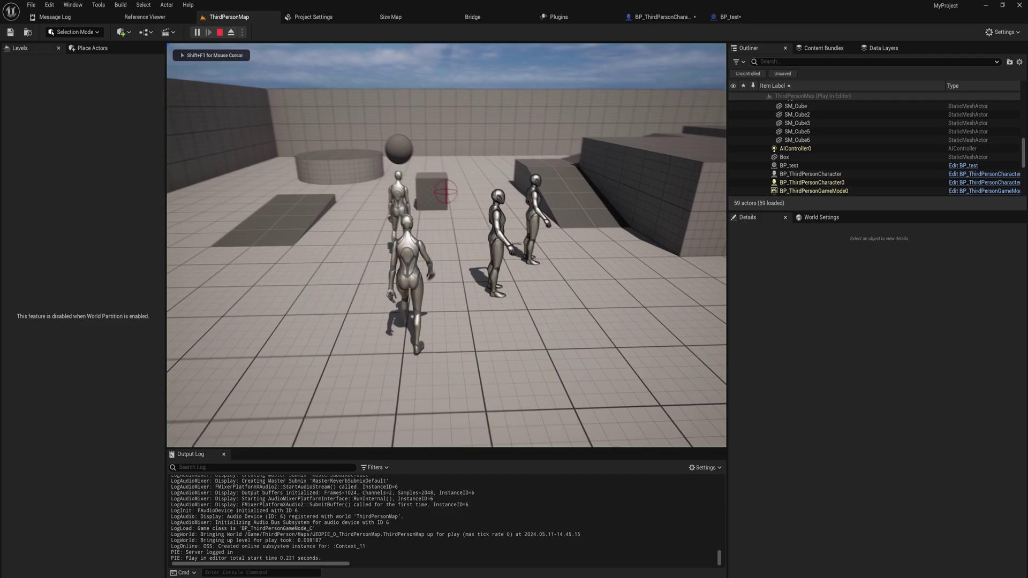
pyautogui.press('w')
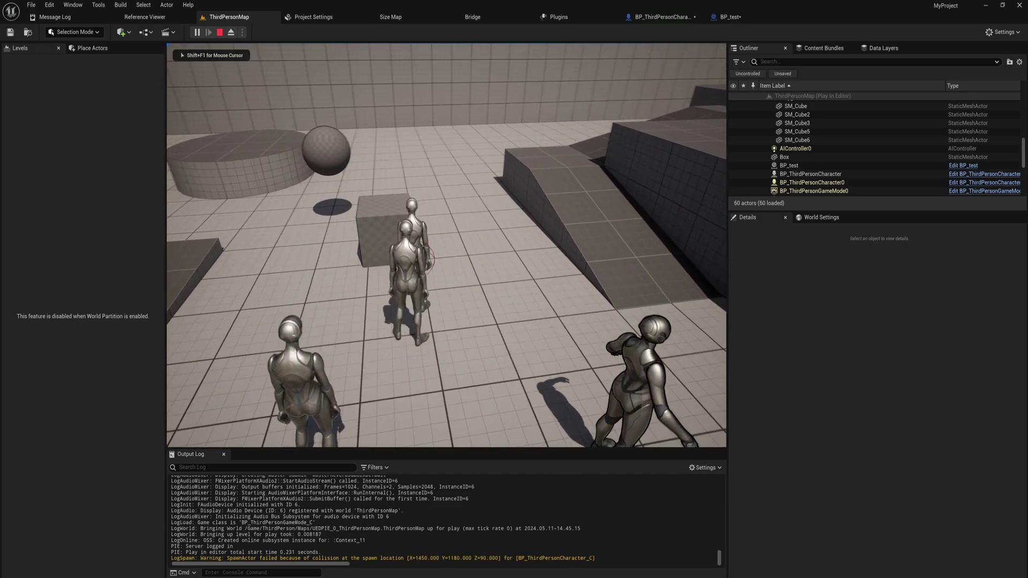
# - Move the character around the spawned copies, then view Get Class and SpawnActor in the graph
pyautogui.press('w')
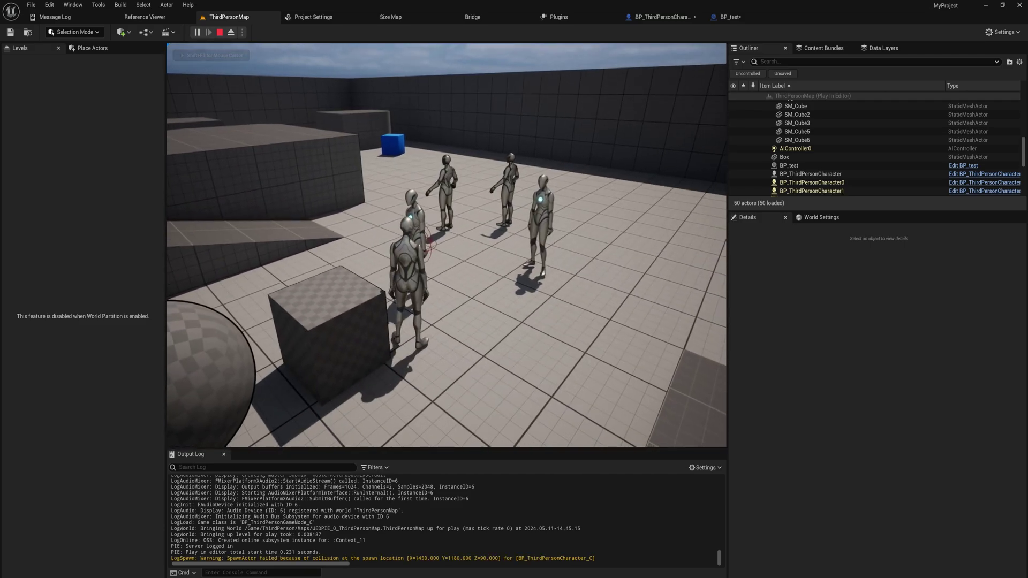
pyautogui.press('w')
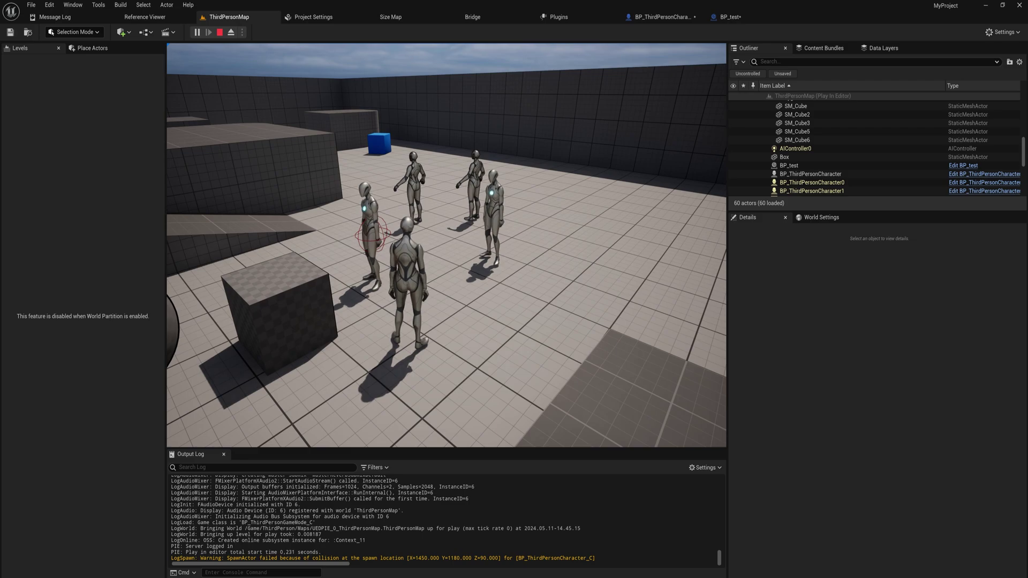
pyautogui.press('a')
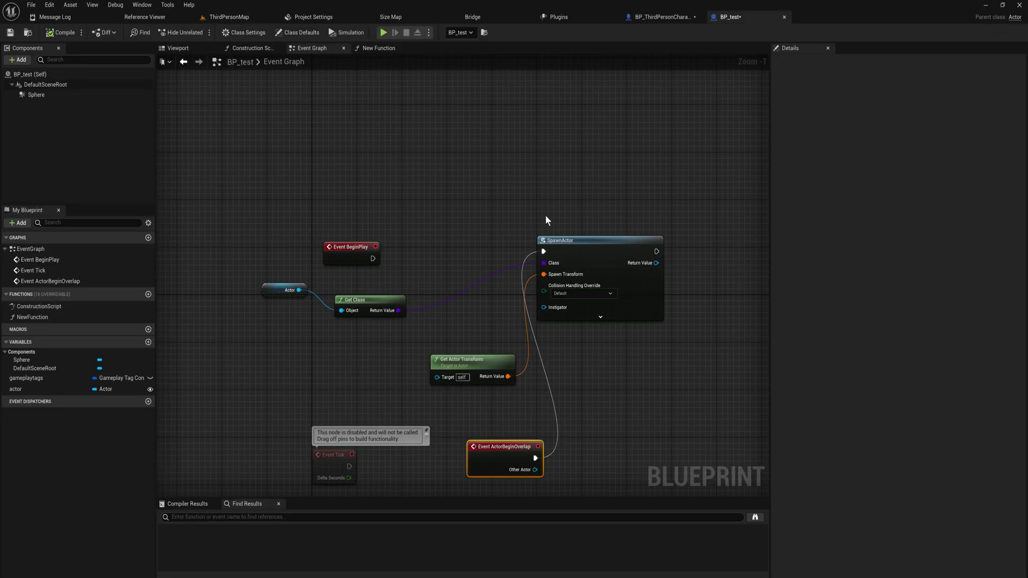
pyautogui.moveTo(546, 218); pyautogui.dragTo(526, 232, button='right')
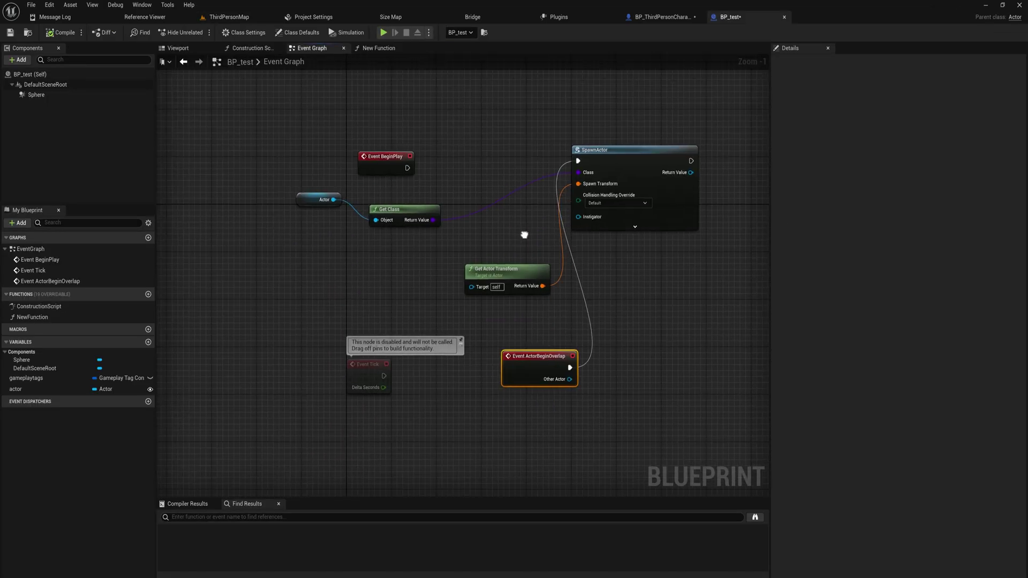
# - Wire a Get Class Defaults node off Get Class's Return Value and place it below the graph
pyautogui.click(423, 213)
pyautogui.moveTo(428, 220); pyautogui.dragTo(462, 235)
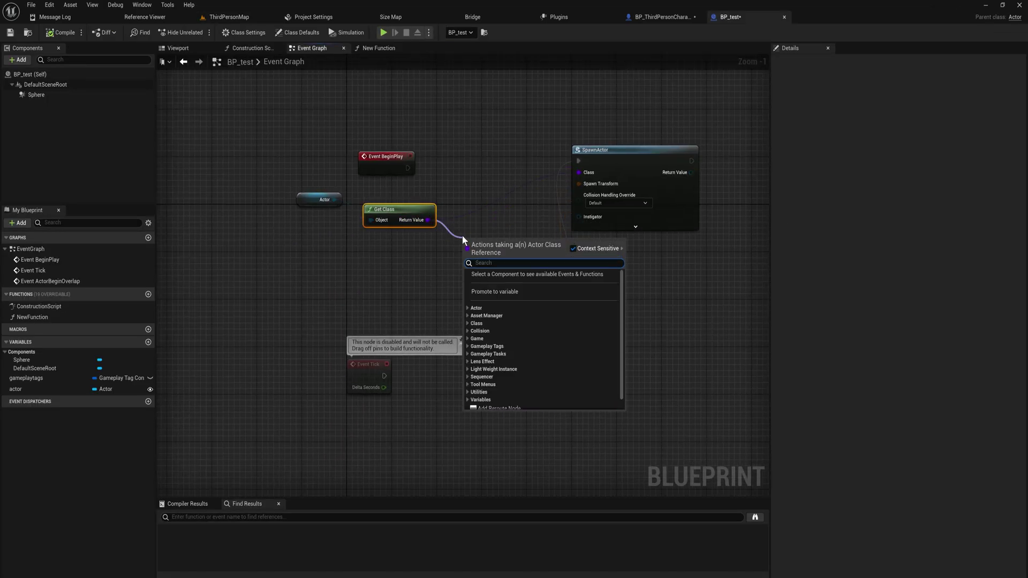
pyautogui.write('get fedaul')
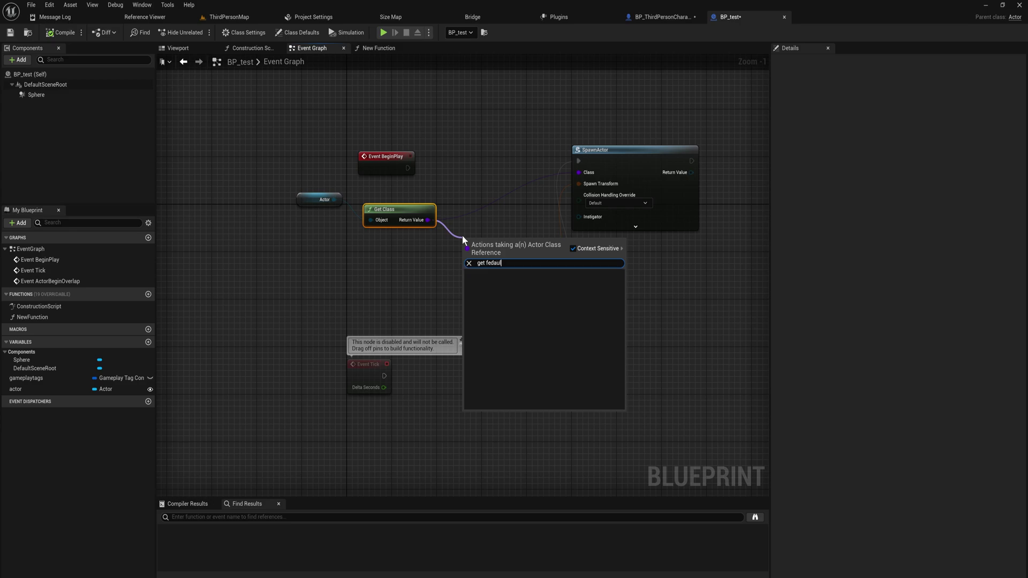
pyautogui.press('BackSpace')
pyautogui.press('BackSpace')
pyautogui.press('BackSpace')
pyautogui.press('BackSpace')
pyautogui.press('BackSpace')
pyautogui.press('BackSpace')
pyautogui.write('defaul')
pyautogui.press('Return')
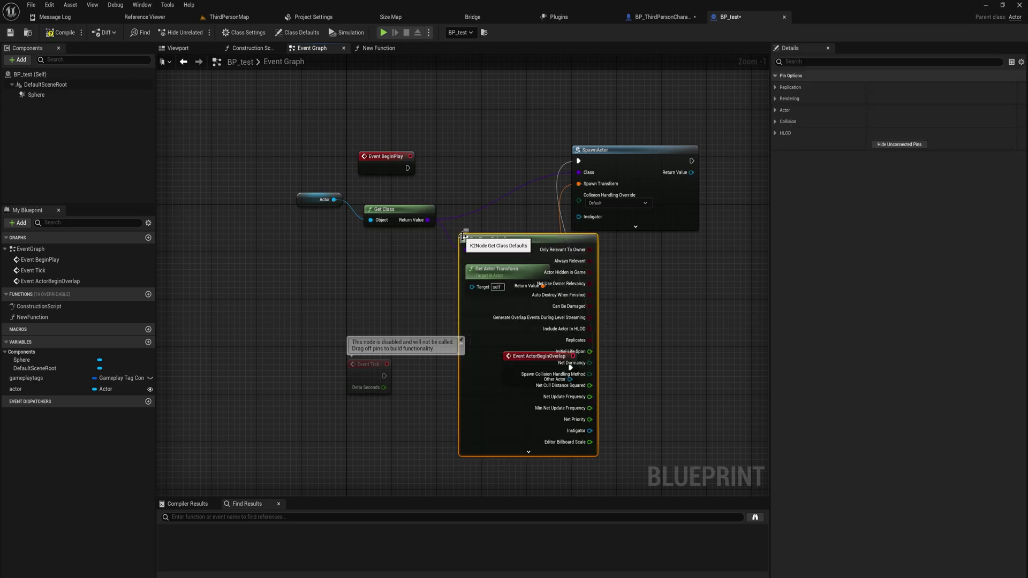
pyautogui.moveTo(498, 241); pyautogui.dragTo(488, 441)
pyautogui.moveTo(488, 440); pyautogui.dragTo(455, 326, button='right')
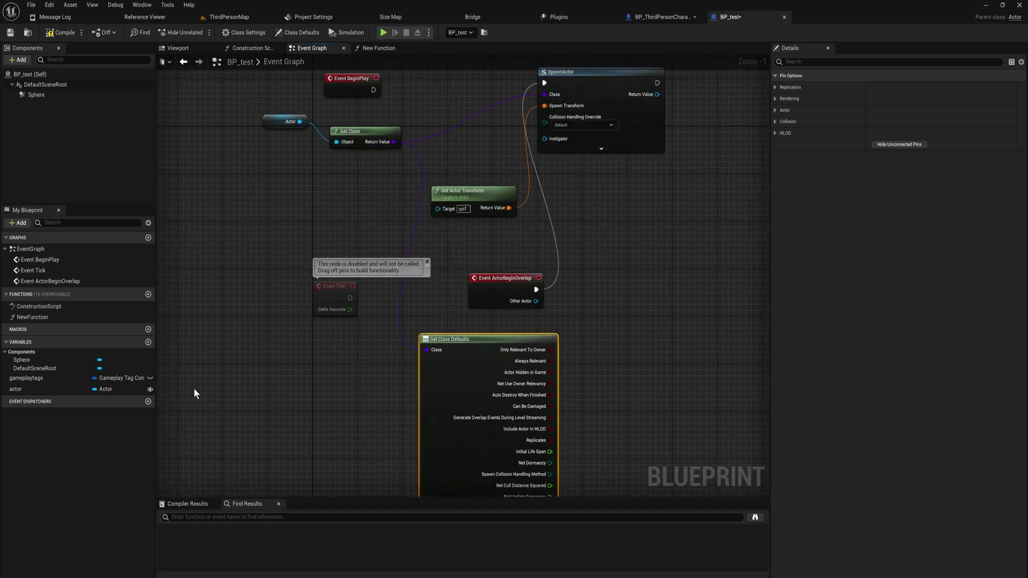
pyautogui.click(148, 343)
# - Name the new variable 'character', make it a BP Third Person Character class reference, and compile
pyautogui.write('chara')
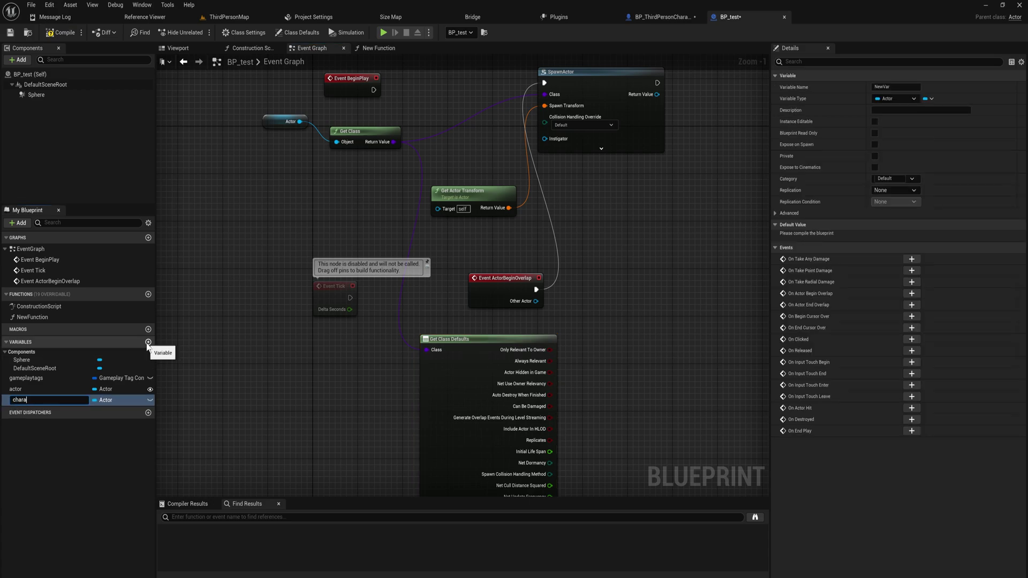
pyautogui.write('cter')
pyautogui.press('Return')
pyautogui.click(107, 400)
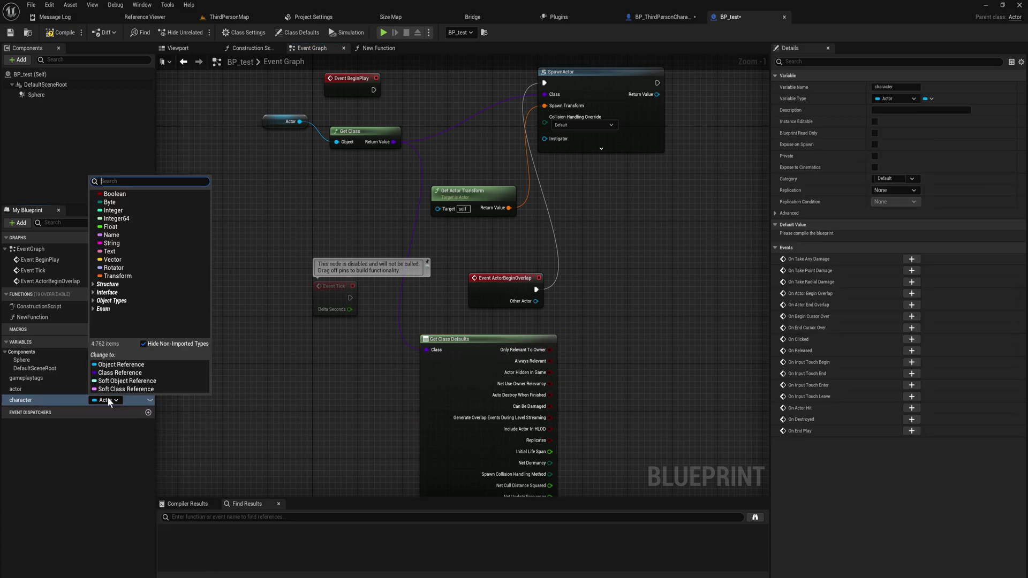
pyautogui.write('bp_thir')
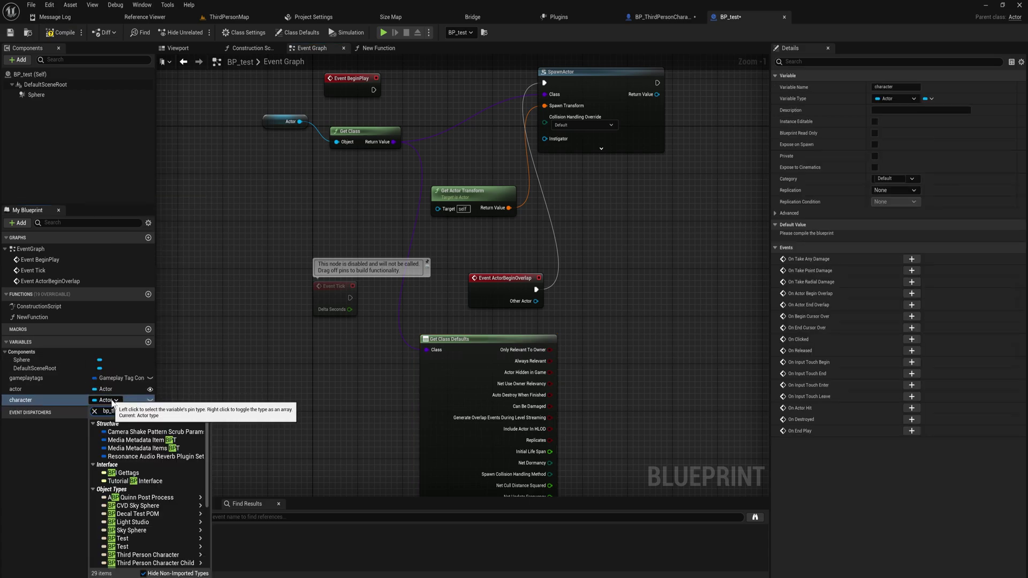
pyautogui.moveTo(161, 432)
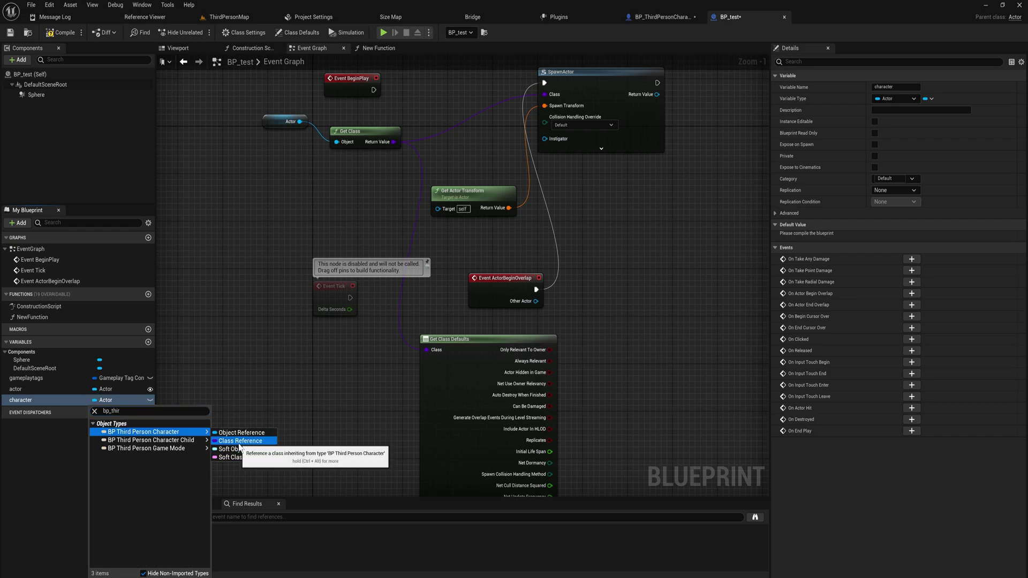
pyautogui.click(241, 441)
pyautogui.click(64, 35)
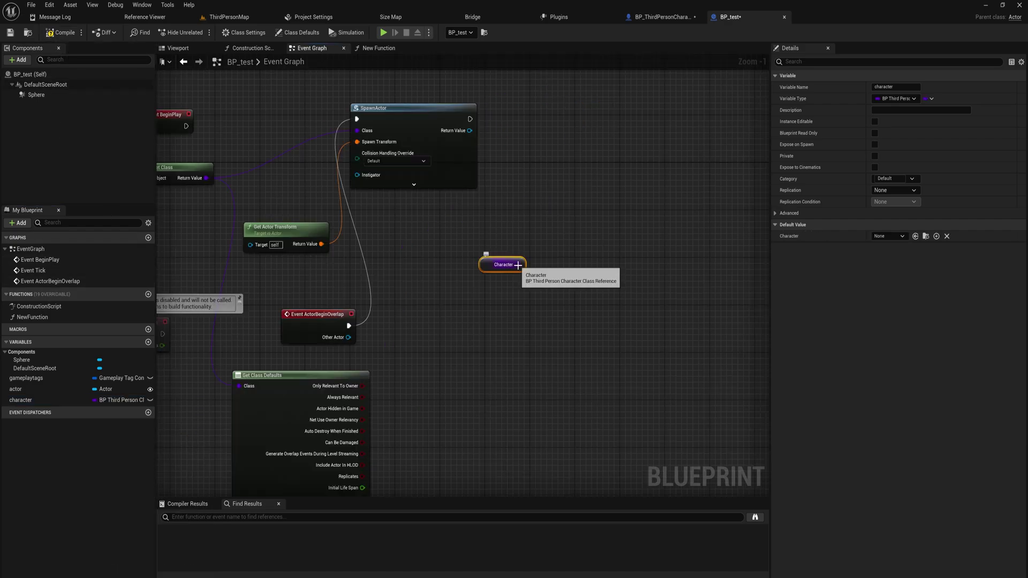
pyautogui.moveTo(523, 265); pyautogui.dragTo(548, 288)
# - Add a second Get Class Defaults node off the character getter, exposing Stunned, Iframes and Is Attacking
pyautogui.write('get defaul')
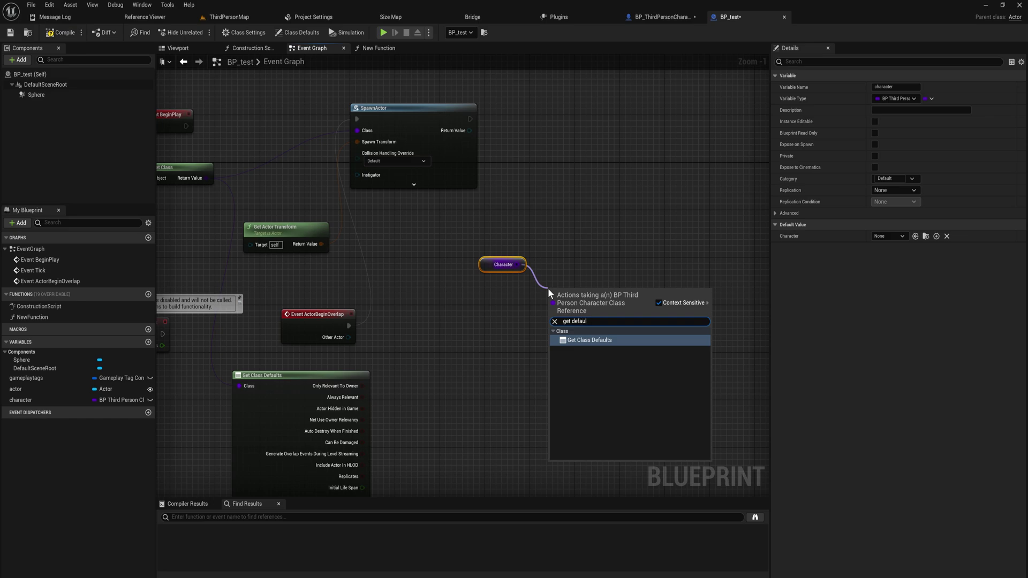
pyautogui.press('Return')
pyautogui.moveTo(559, 276); pyautogui.dragTo(521, 169, button='right')
pyautogui.moveTo(550, 185); pyautogui.dragTo(531, 259)
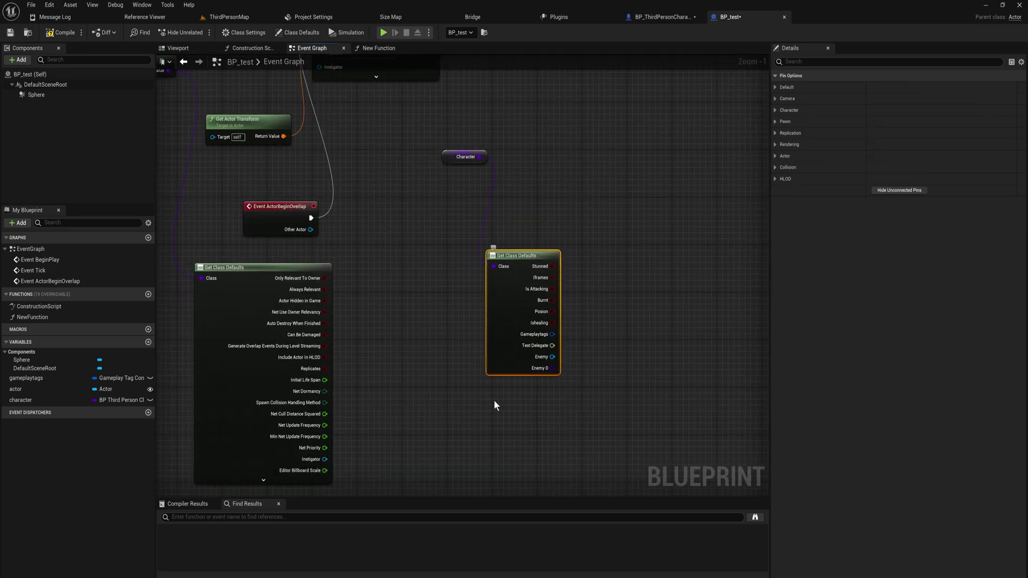
pyautogui.moveTo(494, 399); pyautogui.dragTo(522, 369, button='right')
pyautogui.moveTo(634, 452); pyautogui.dragTo(507, 217)
pyautogui.moveTo(551, 196); pyautogui.dragTo(526, 250, button='right')
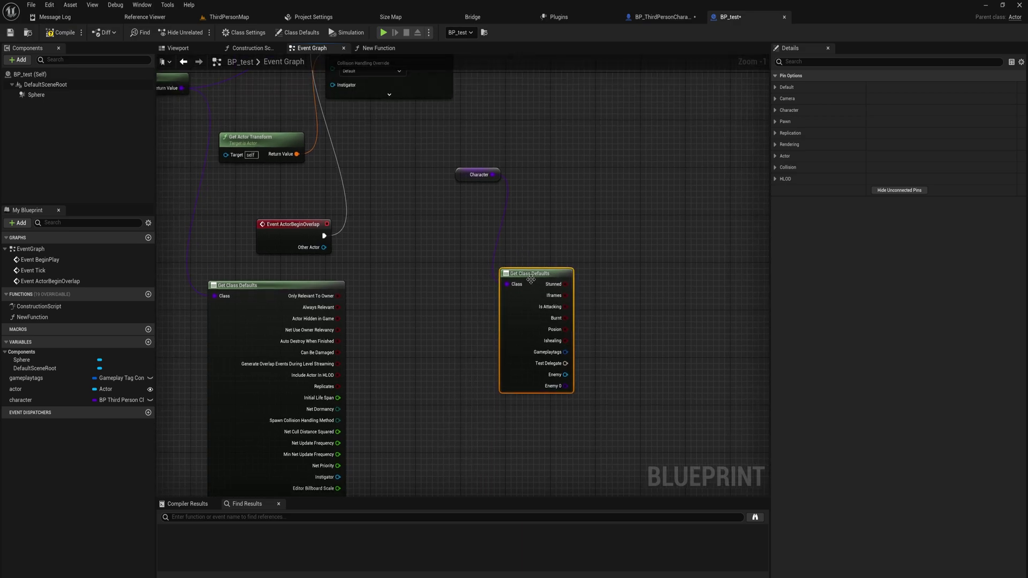
pyautogui.moveTo(532, 278); pyautogui.dragTo(538, 289)
# - Arrange both Get Class Defaults nodes and place the Character getter beside its defaults node
pyautogui.moveTo(532, 213); pyautogui.dragTo(450, 156)
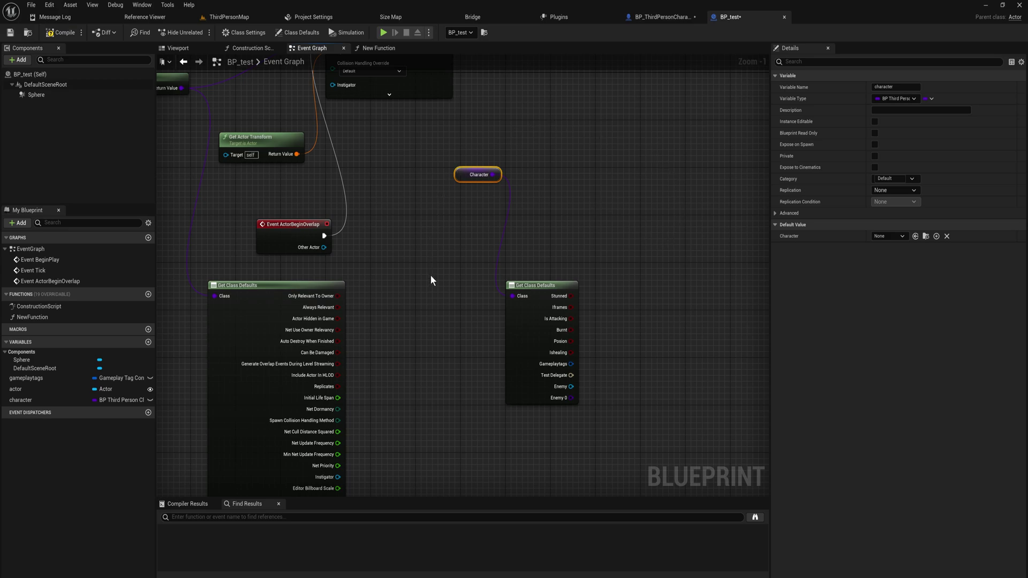
pyautogui.moveTo(432, 280); pyautogui.dragTo(561, 337, button='right')
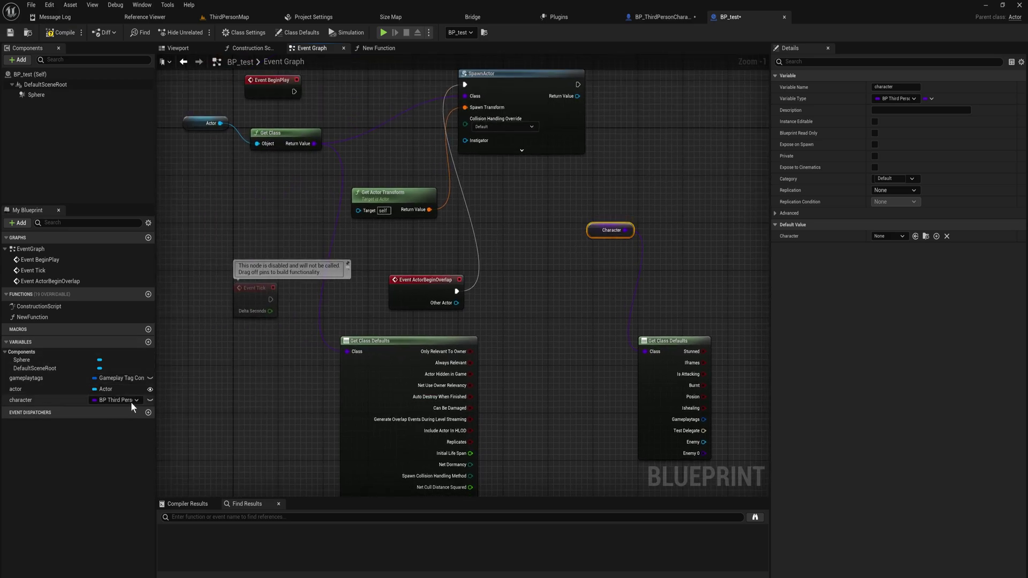
pyautogui.moveTo(314, 230); pyautogui.dragTo(282, 49, button='right')
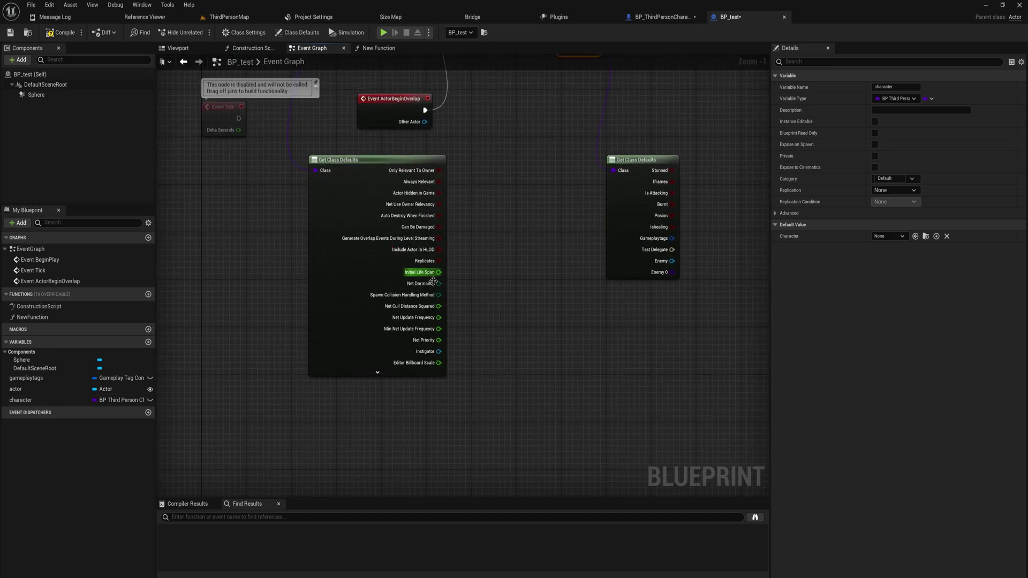
pyautogui.moveTo(500, 332); pyautogui.dragTo(396, 181)
pyautogui.moveTo(546, 243); pyautogui.dragTo(394, 302, button='right')
pyautogui.moveTo(480, 222); pyautogui.dragTo(536, 229)
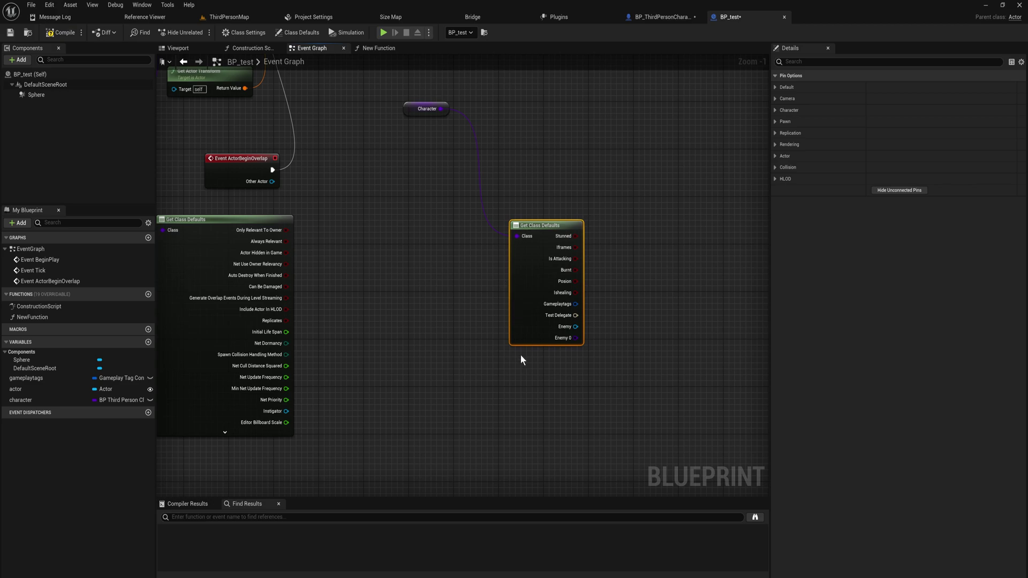
pyautogui.moveTo(611, 384); pyautogui.dragTo(434, 184)
pyautogui.moveTo(466, 176); pyautogui.dragTo(461, 244, button='right')
pyautogui.click(415, 173)
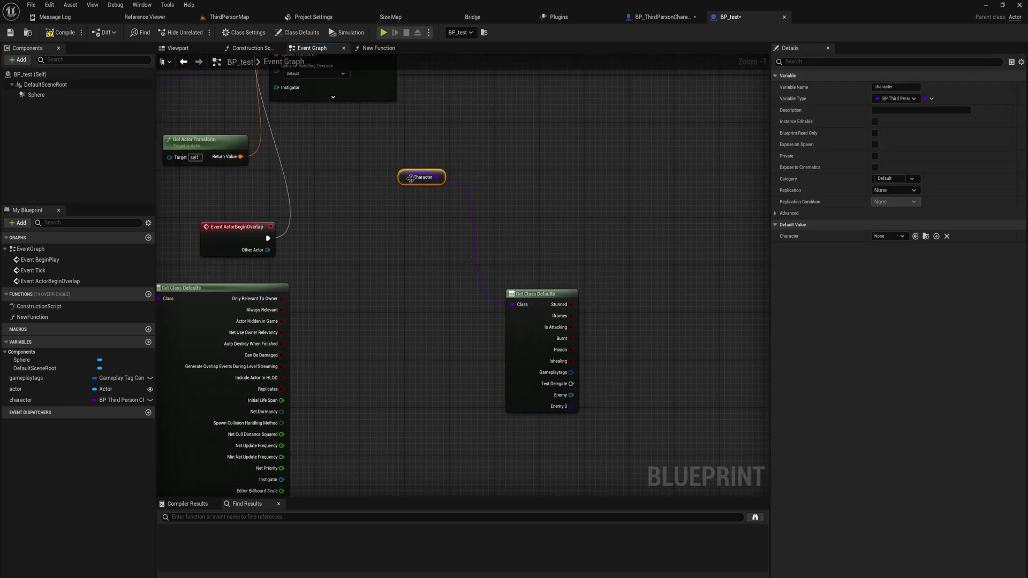
pyautogui.moveTo(415, 173); pyautogui.dragTo(461, 232)
# - Add a Cast To BP_ThirdPersonCharacter Class node off the Character getter
pyautogui.write('casto')
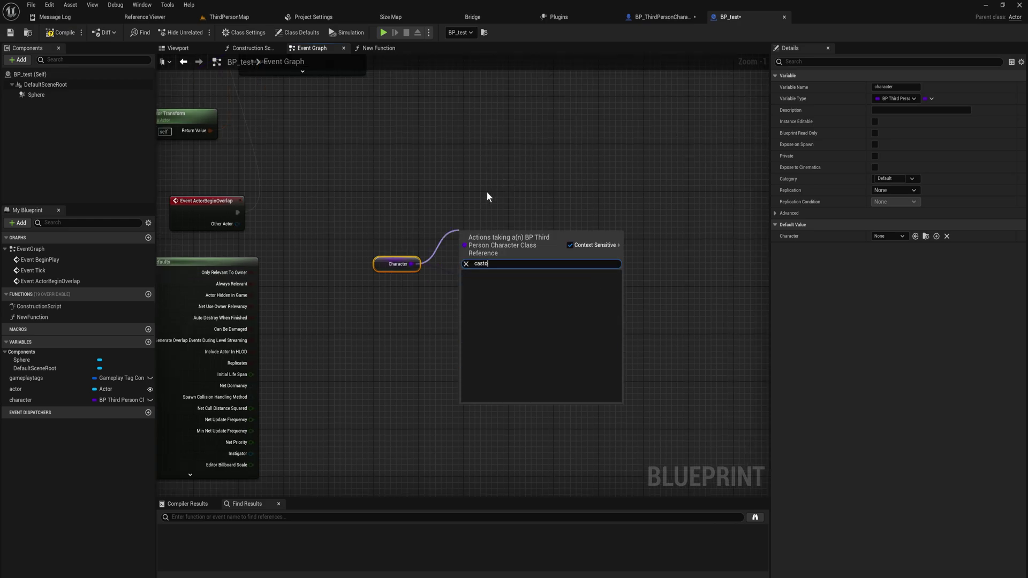
pyautogui.press('BackSpace')
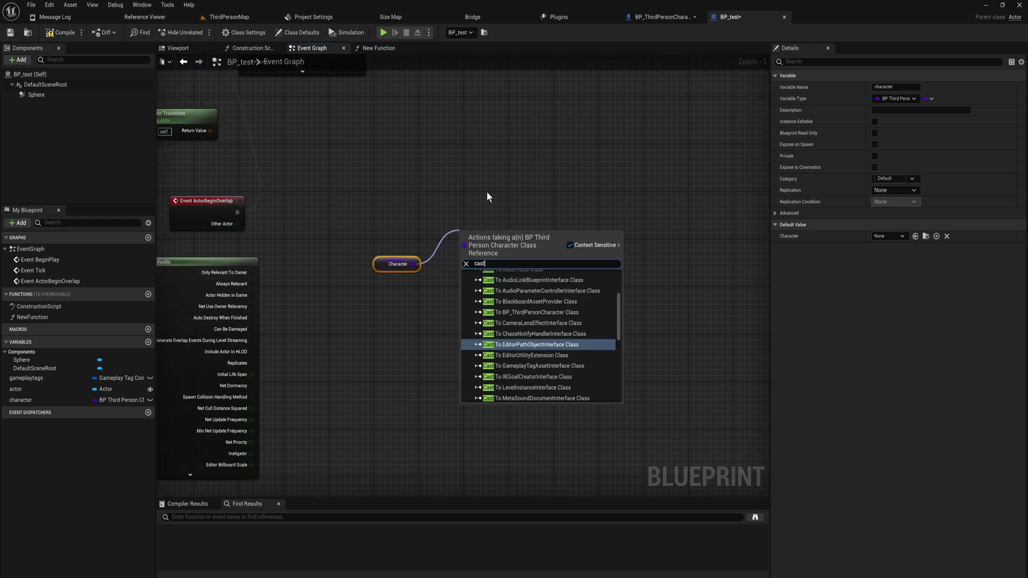
pyautogui.write('to actir')
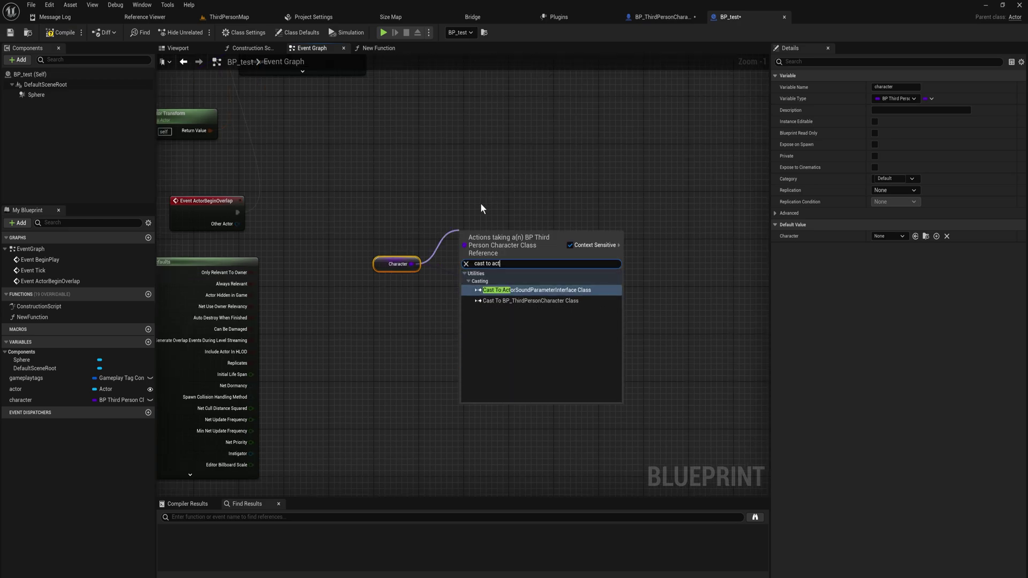
pyautogui.press('BackSpace')
pyautogui.press('BackSpace')
pyautogui.press('BackSpace')
pyautogui.press('BackSpace')
pyautogui.press('BackSpace')
pyautogui.write('bp')
pyautogui.press('Return')
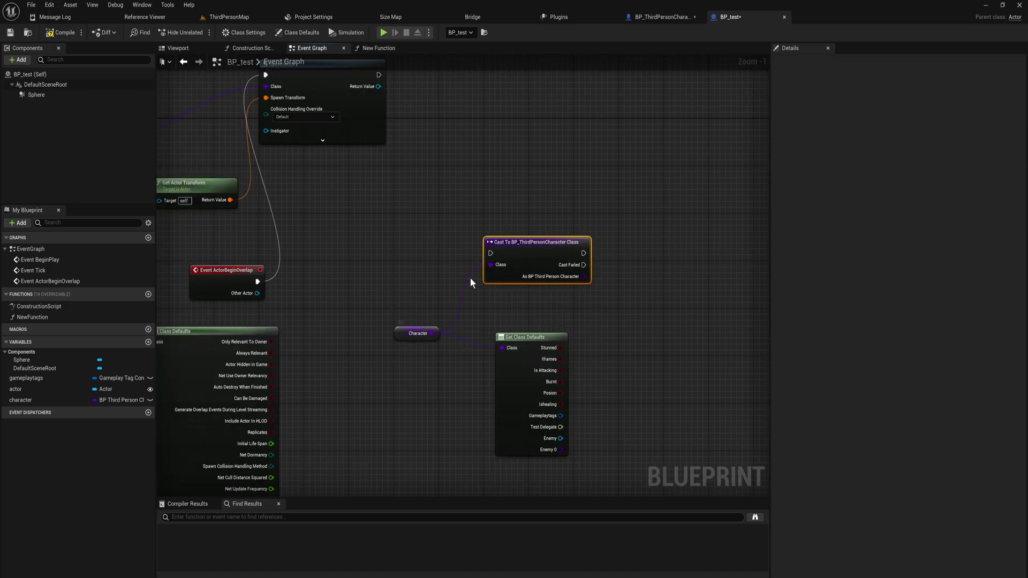
# - Feed the cast's Class input from Get Class's Return Value instead of Character
pyautogui.keyDown('alt'); pyautogui.click(491, 265); pyautogui.keyUp('alt')
pyautogui.moveTo(404, 266); pyautogui.dragTo(533, 275, button='right')
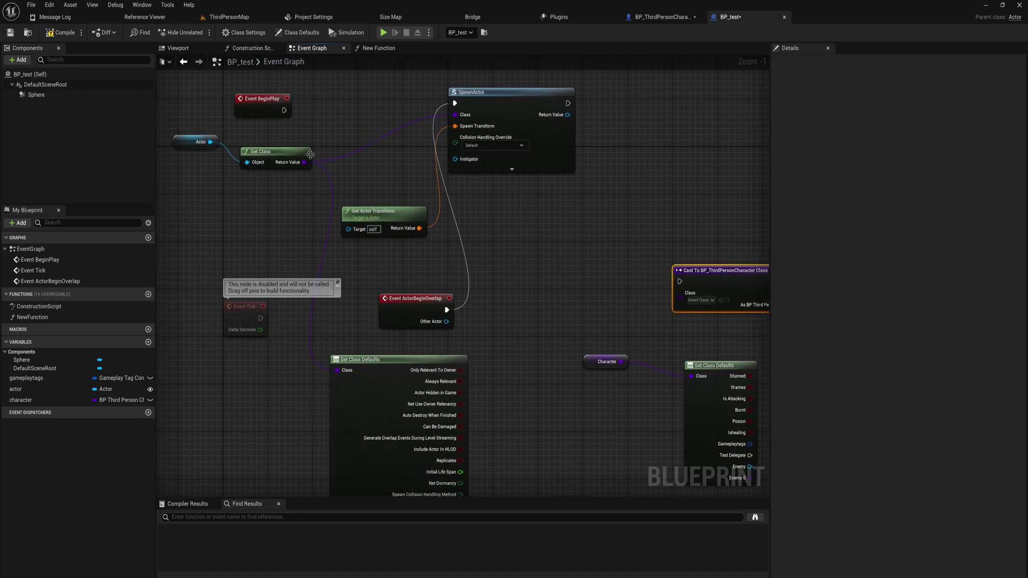
pyautogui.moveTo(304, 161); pyautogui.dragTo(679, 295)
pyautogui.moveTo(679, 296); pyautogui.dragTo(401, 285, button='right')
pyautogui.moveTo(403, 276); pyautogui.dragTo(341, 253)
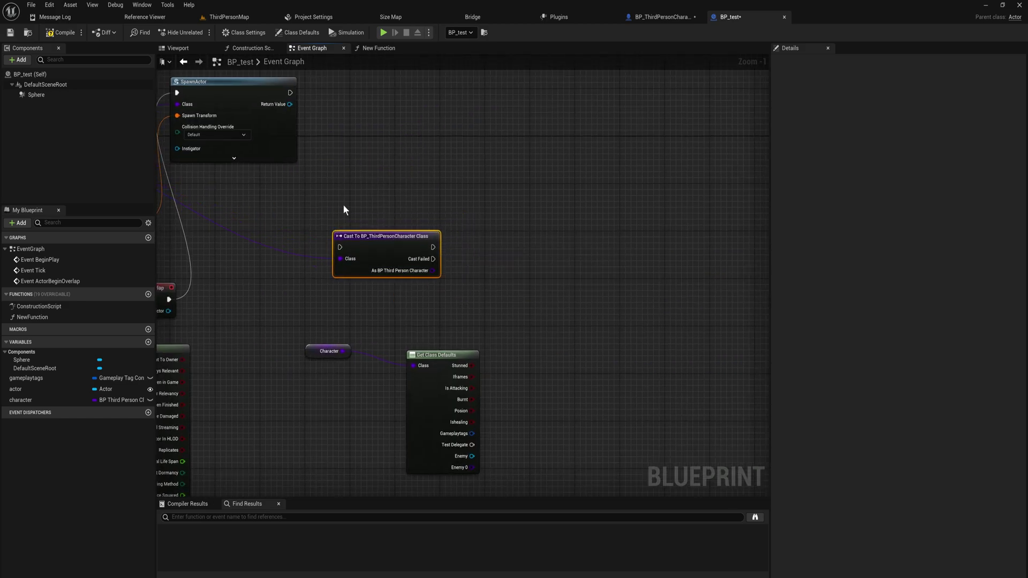
pyautogui.moveTo(327, 221); pyautogui.dragTo(191, 185)
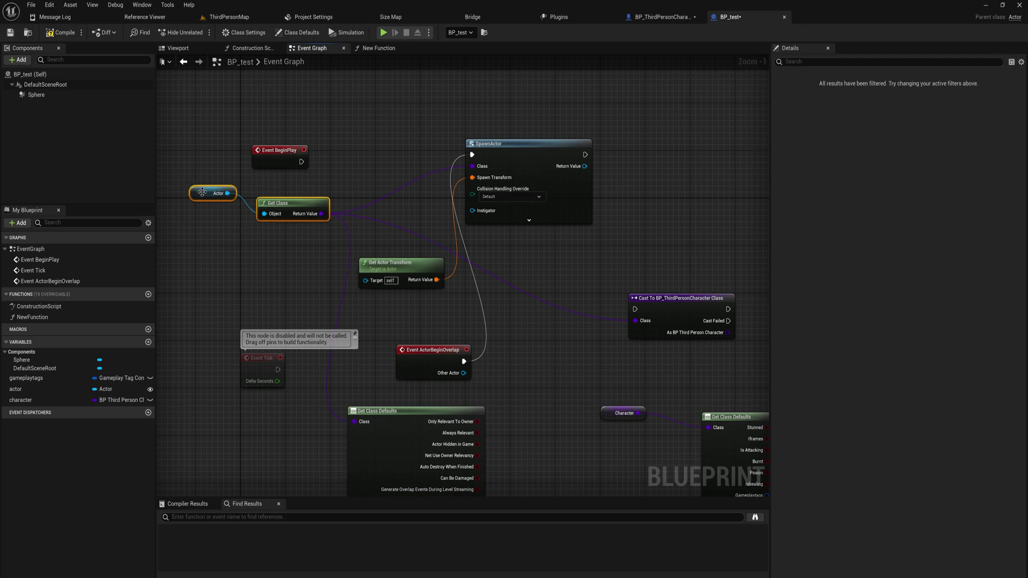
pyautogui.click(194, 190)
# - Add a Get Class Defaults node from the Cast To BP_ThirdPersonCharacter Class output
pyautogui.moveTo(694, 357); pyautogui.dragTo(461, 340, button='right')
pyautogui.moveTo(461, 339); pyautogui.dragTo(561, 329)
pyautogui.write('get class defaults')
pyautogui.press('Return')
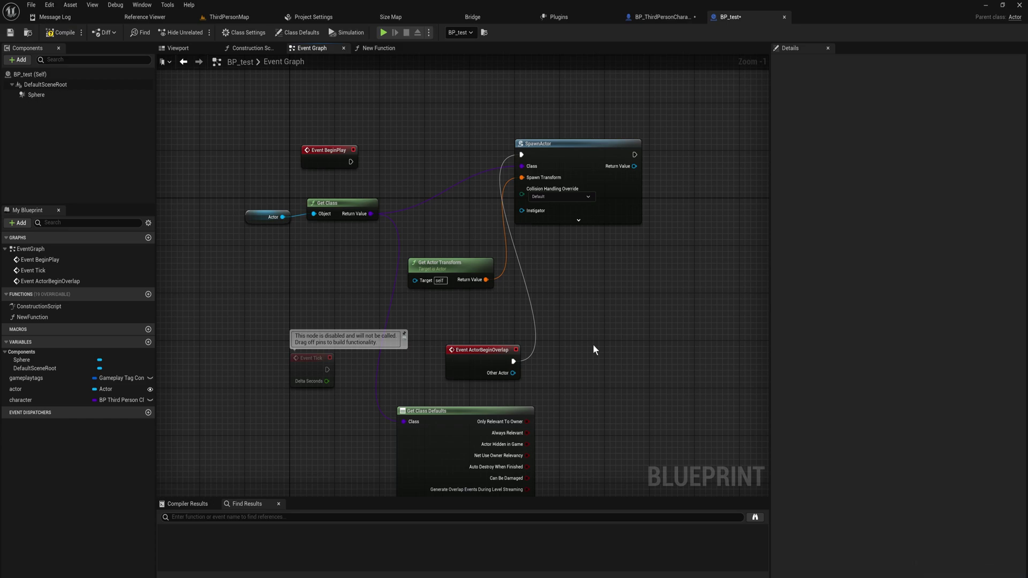
pyautogui.click(268, 217)
# - Select the Actor getter to show its instance-editable, no-default settings in Details
pyautogui.click(276, 260)
pyautogui.moveTo(261, 221); pyautogui.dragTo(261, 216)
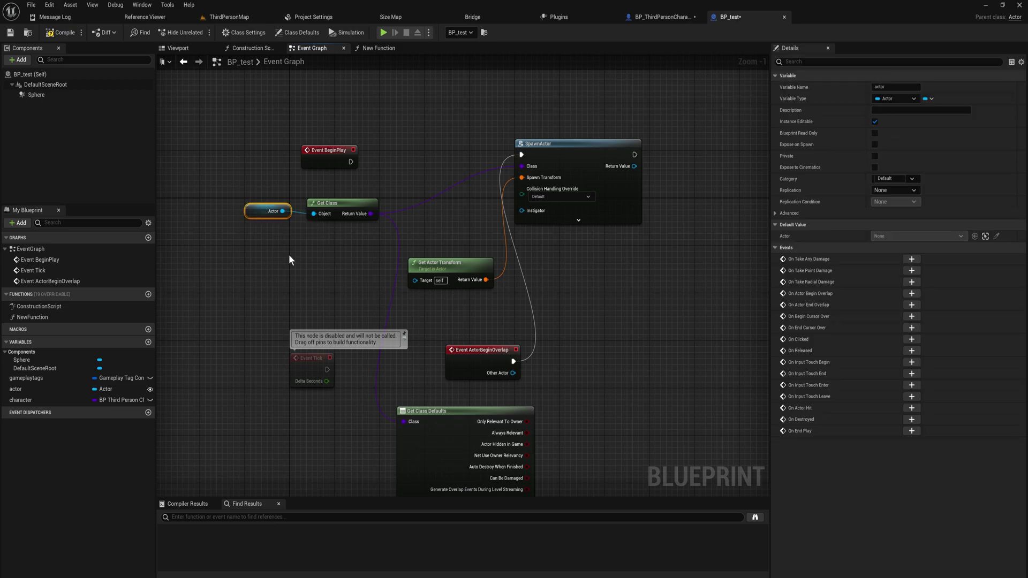